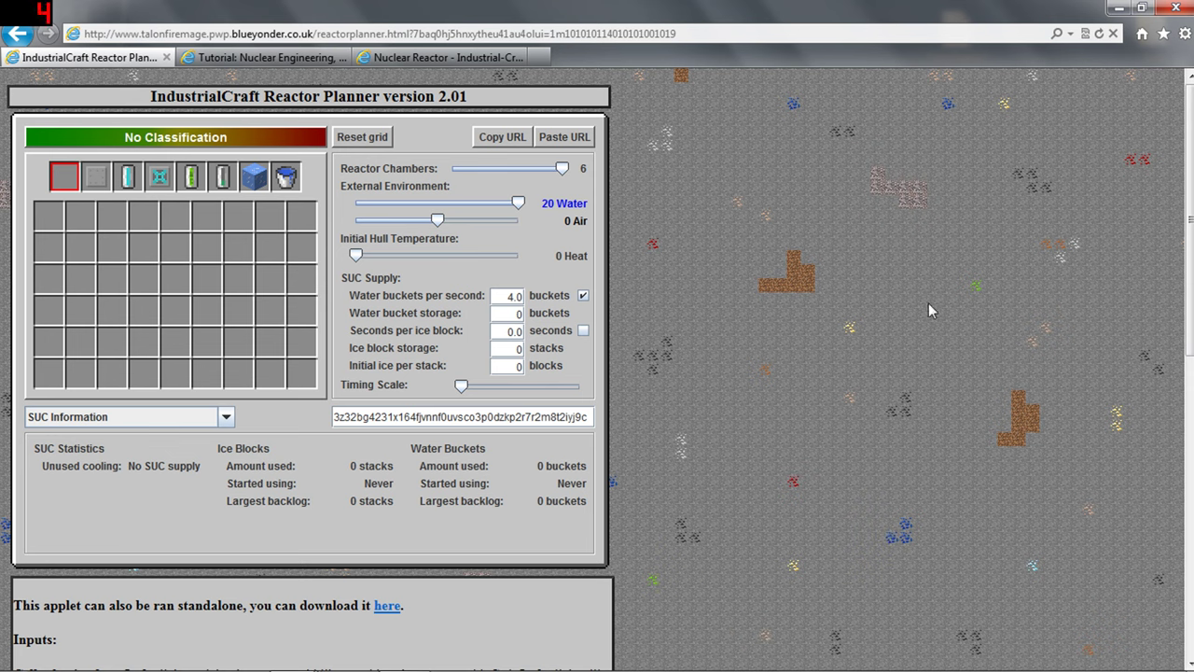
Read the Nuclear Engineering forum tutorial down to Nuclear Fission, then open the Nuclear Reactor wiki page
{"action": "left_click", "coordinate": [272, 58]}
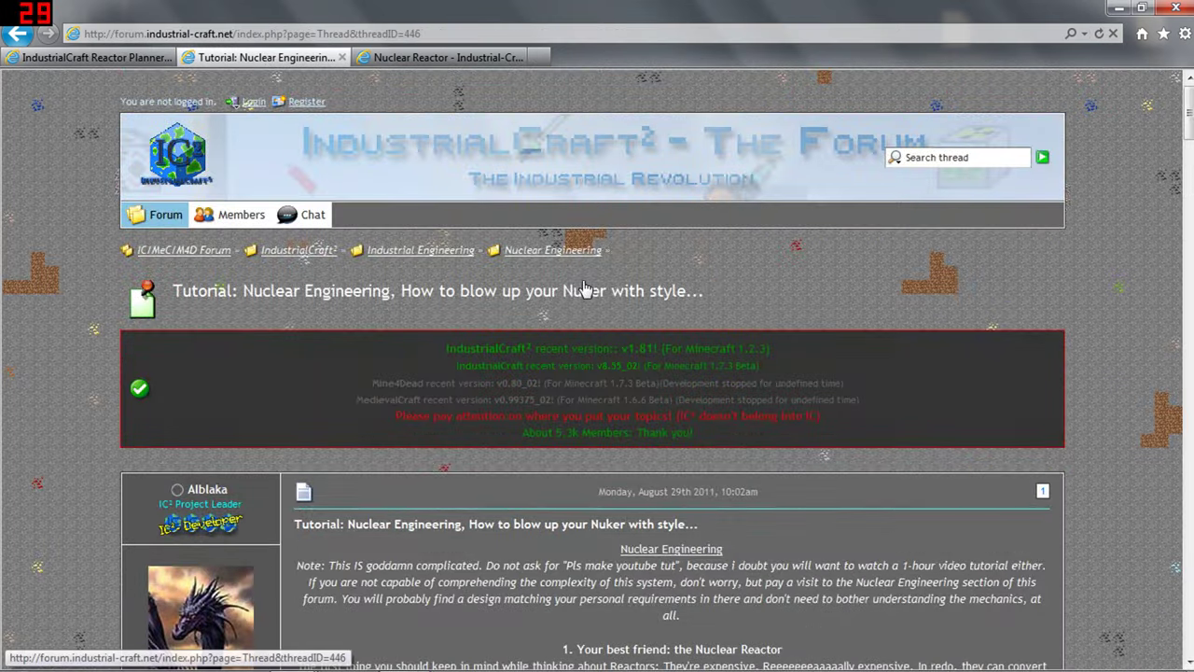
{"action": "scroll", "coordinate": [198, 375], "scroll_direction": "down", "scroll_amount": 3}
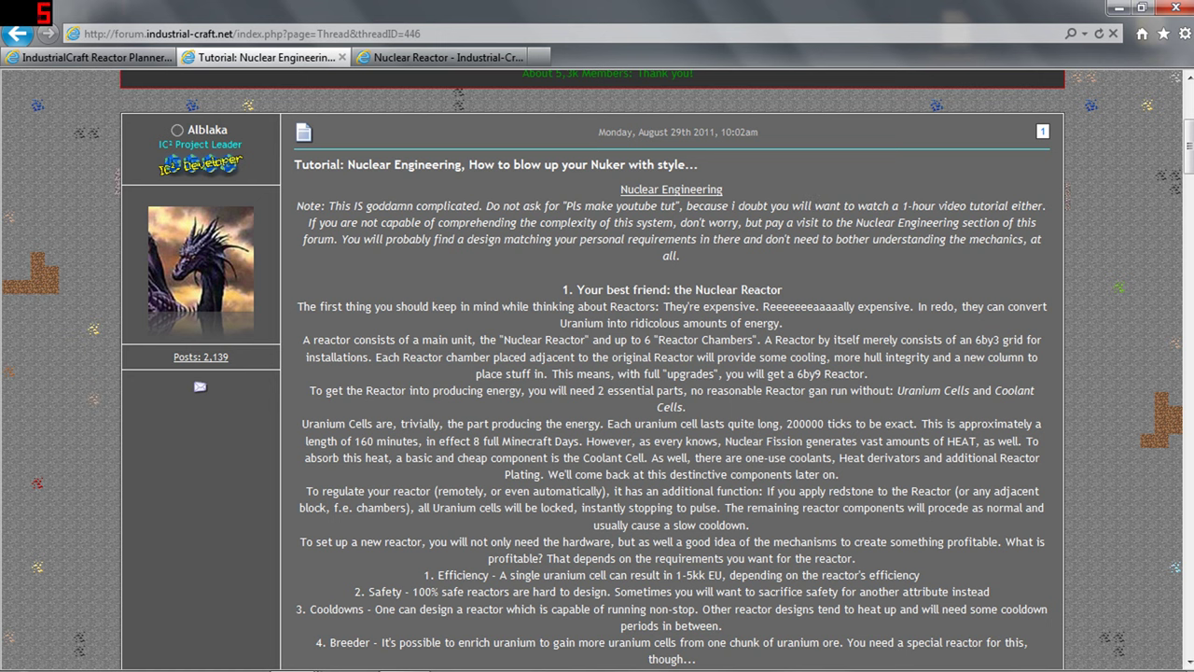
{"action": "scroll", "coordinate": [597, 373], "scroll_direction": "down", "scroll_amount": 5}
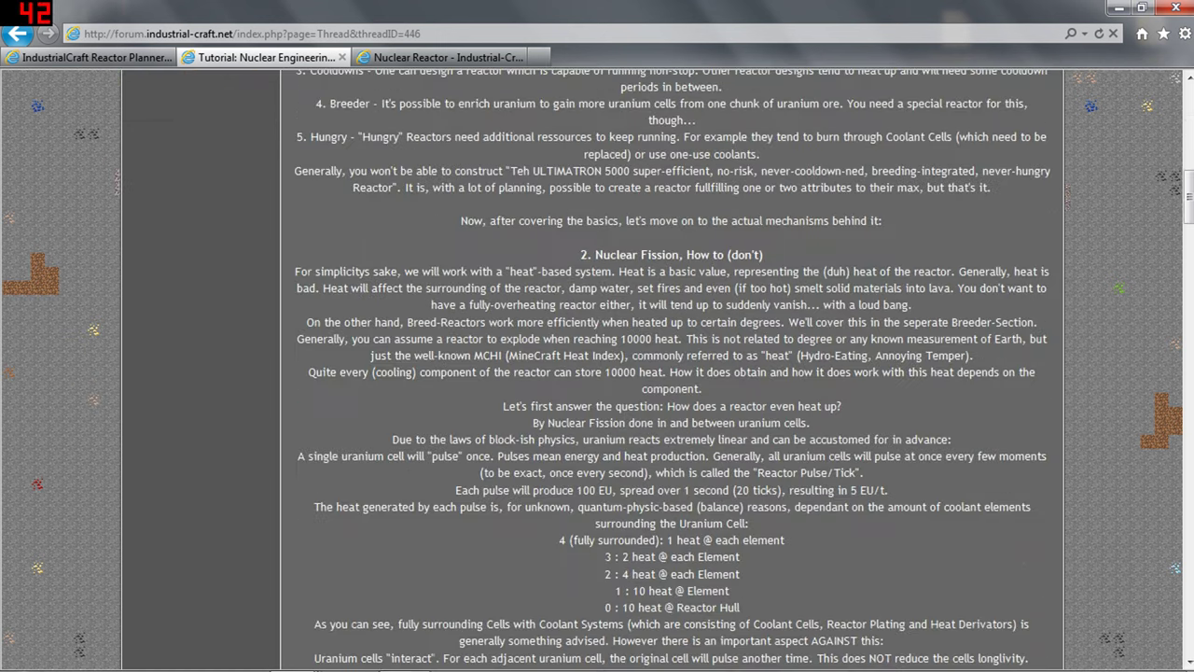
{"action": "scroll", "coordinate": [597, 373], "scroll_direction": "down", "scroll_amount": 2}
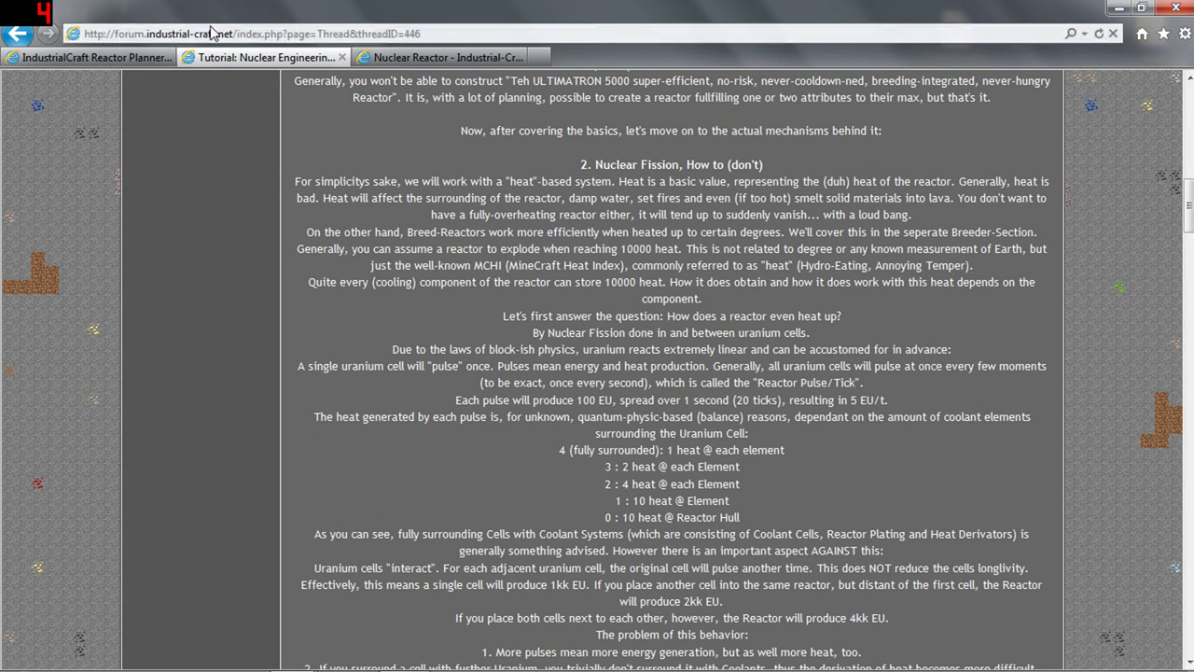
{"action": "left_click", "coordinate": [449, 58]}
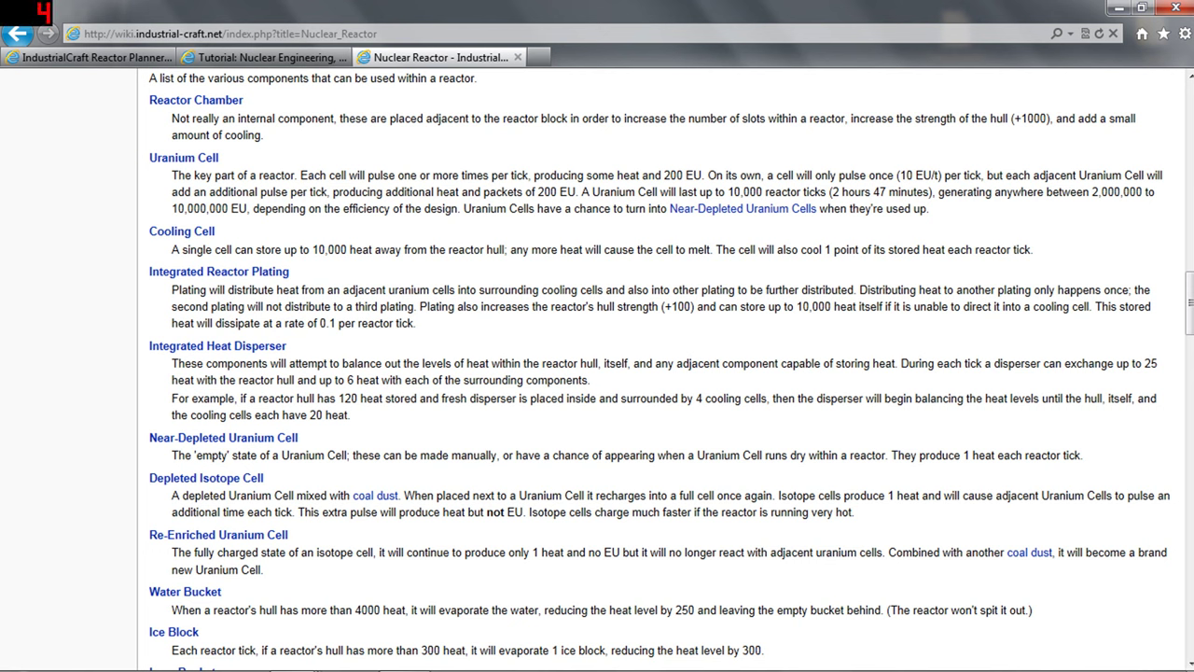
Return to the Reactor Planner tab and select the uranium cell component
{"action": "left_click", "coordinate": [112, 56]}
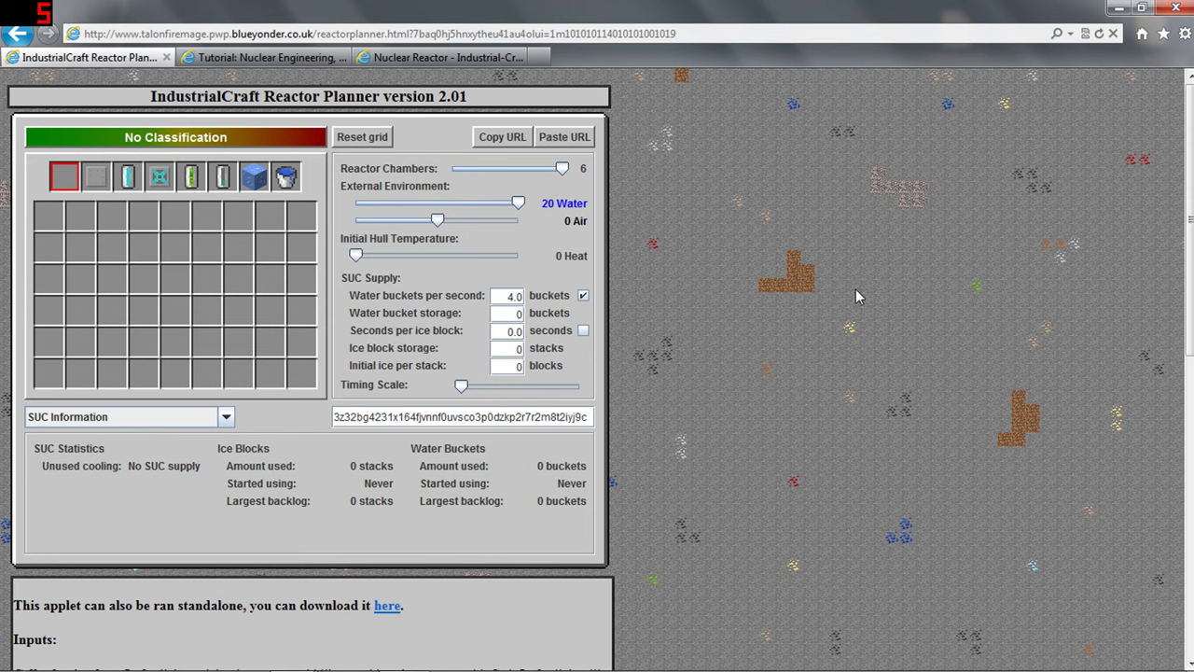
{"action": "left_click", "coordinate": [191, 177]}
Place a uranium cell in the grid centre and show General Information statistics
{"action": "left_click", "coordinate": [206, 277]}
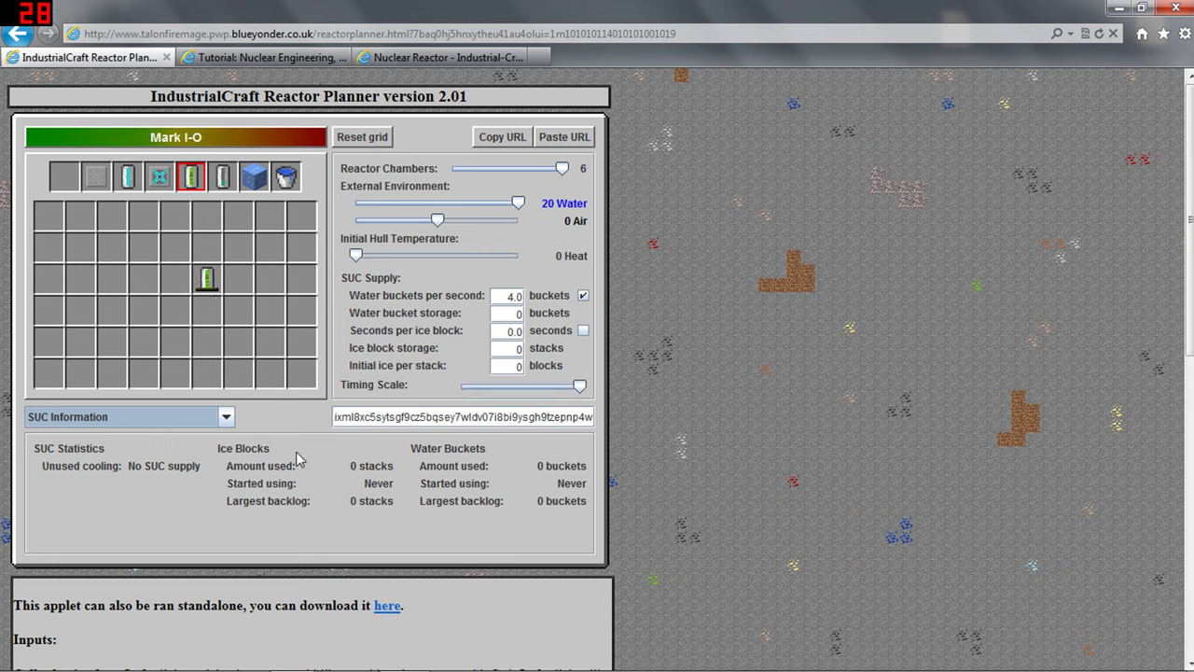
{"action": "left_click", "coordinate": [227, 420]}
{"action": "left_click", "coordinate": [183, 439]}
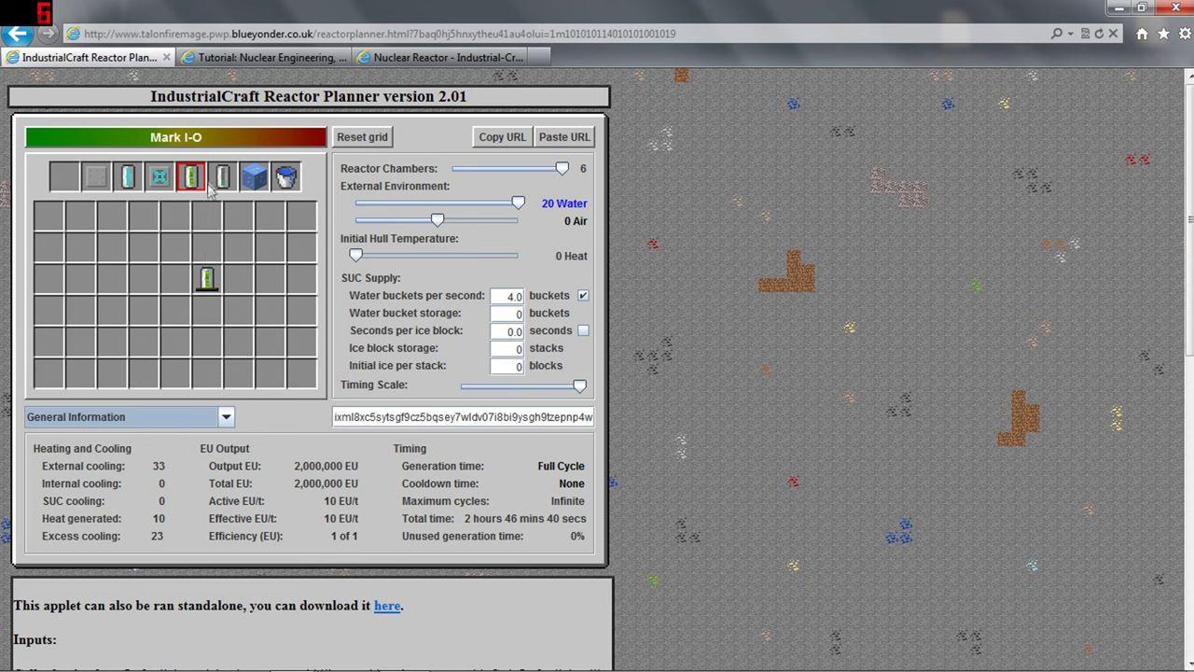
Browse the palette's coolant cell, plating, heat disperser, ice block and water bucket
{"action": "left_click", "coordinate": [131, 178]}
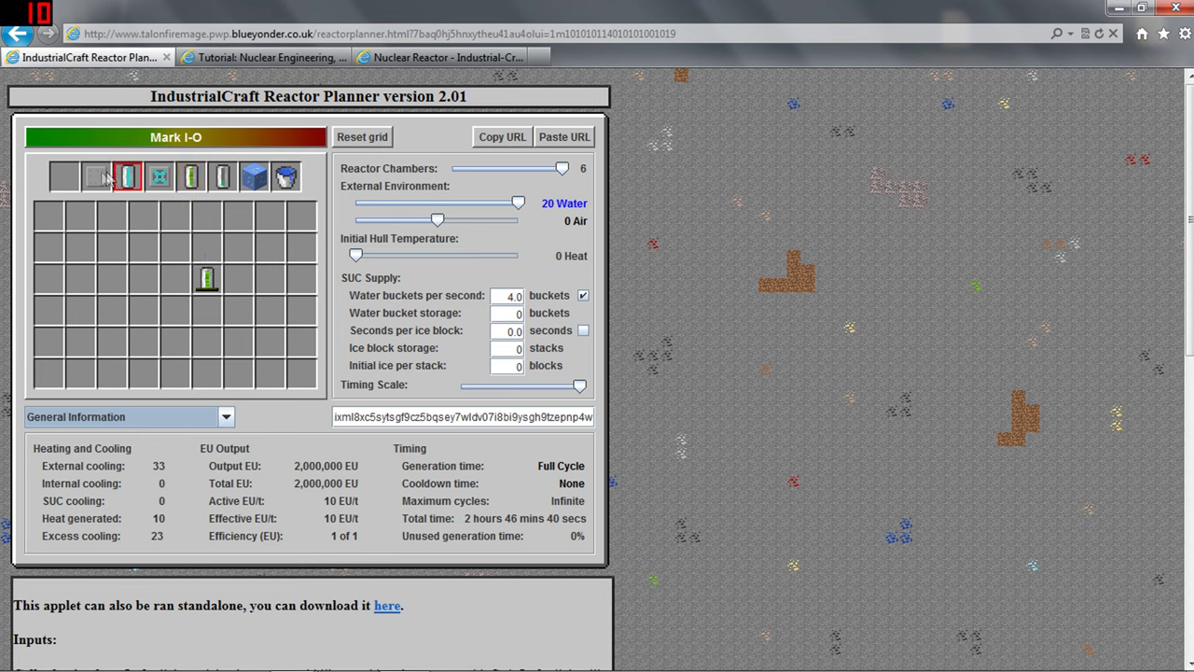
{"action": "left_click", "coordinate": [99, 178]}
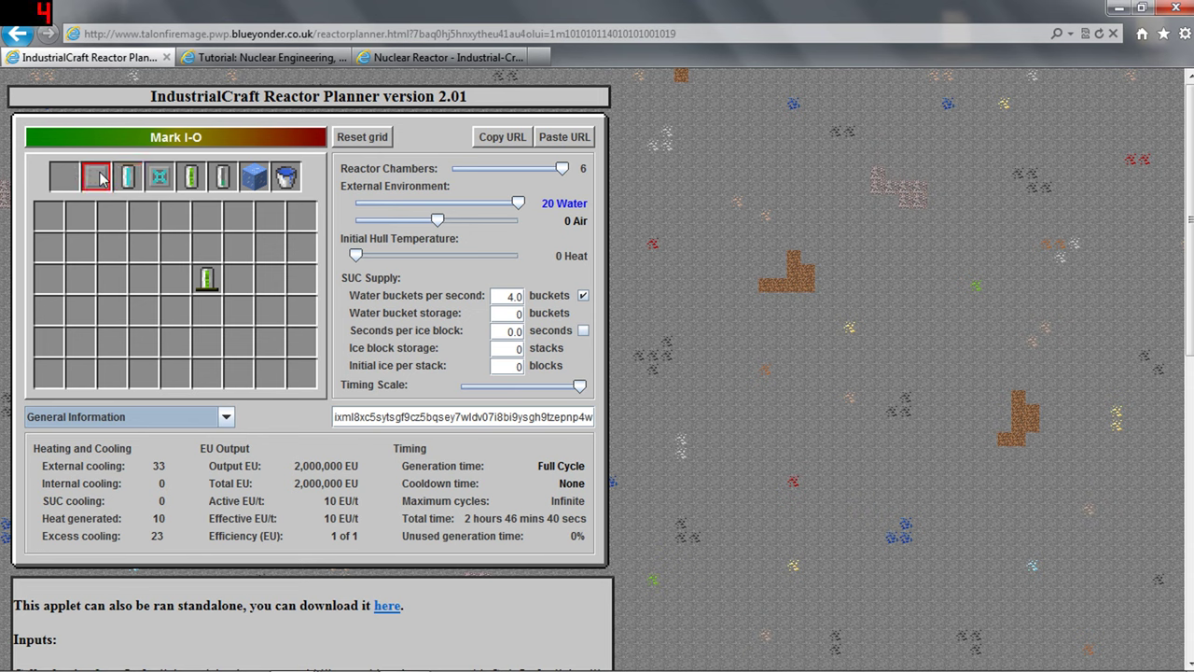
{"action": "left_click", "coordinate": [170, 182]}
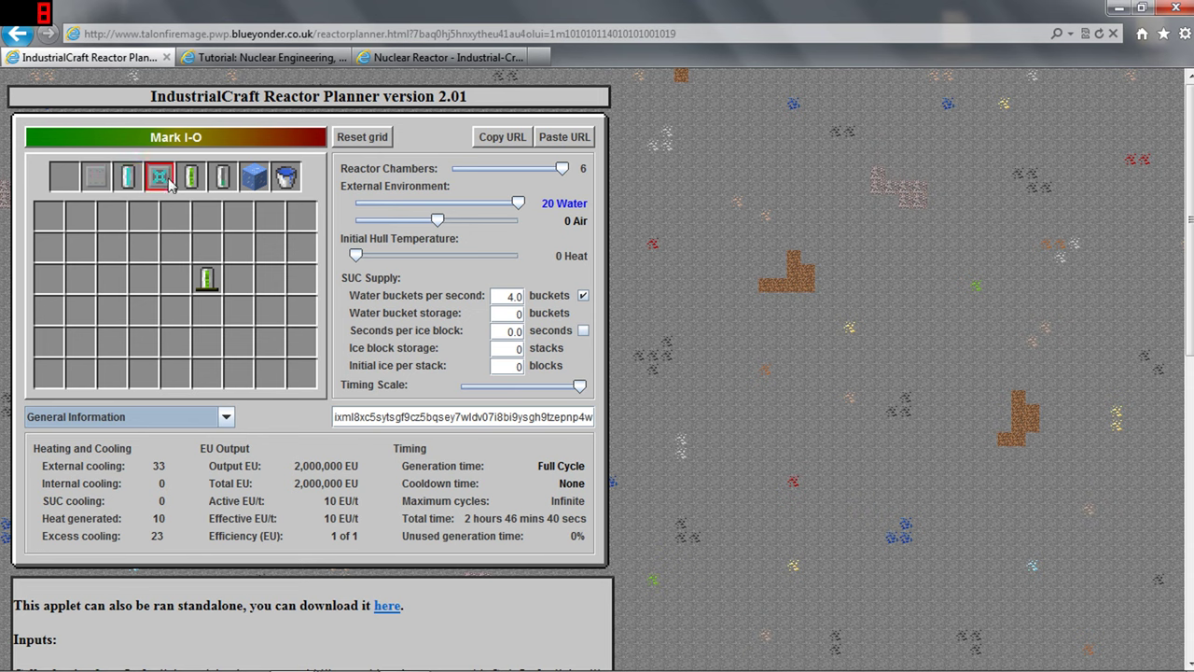
{"action": "left_click", "coordinate": [264, 179]}
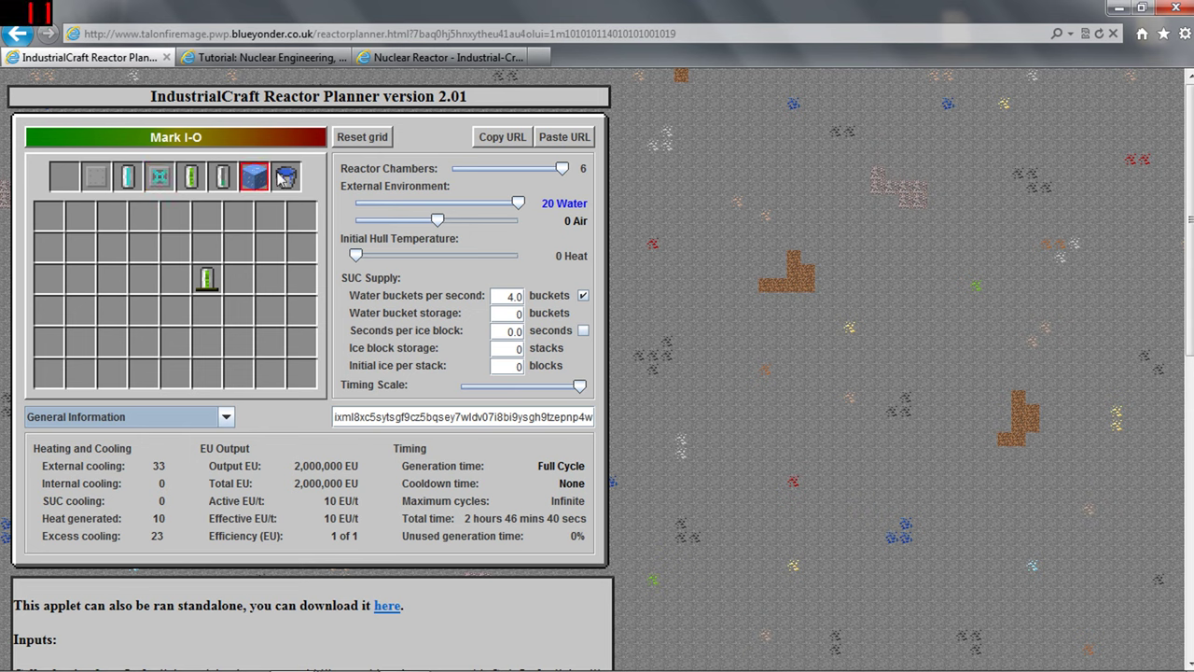
{"action": "left_click", "coordinate": [280, 178]}
{"action": "left_click", "coordinate": [250, 175]}
{"action": "left_click", "coordinate": [225, 420]}
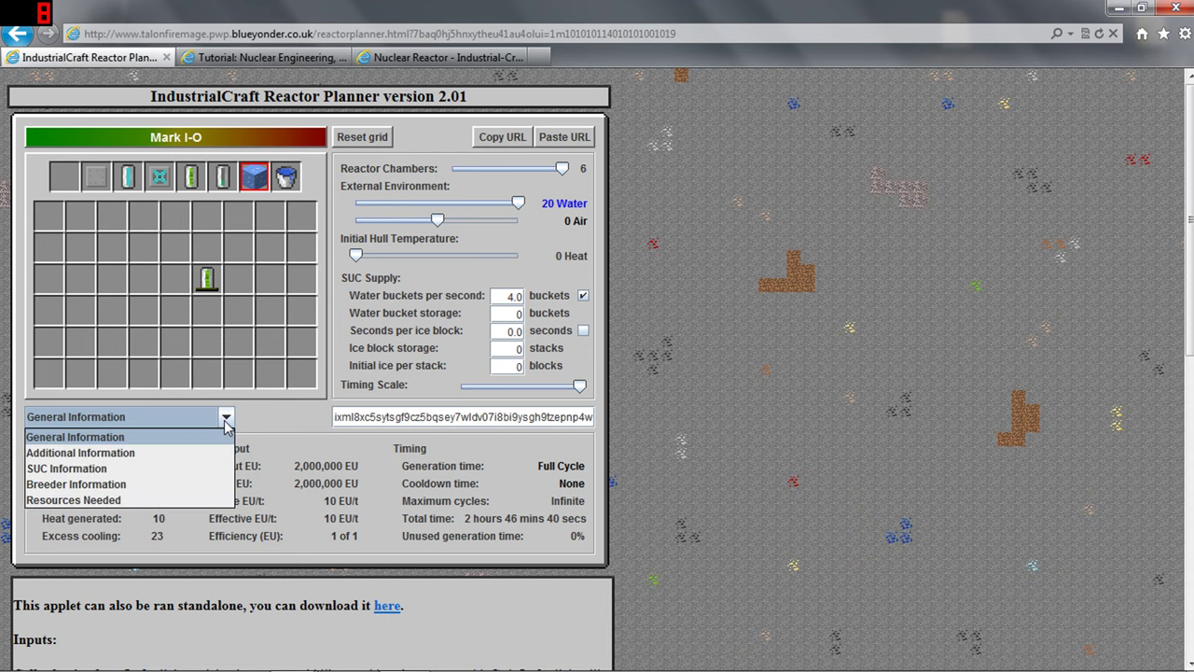
{"action": "left_click", "coordinate": [150, 470]}
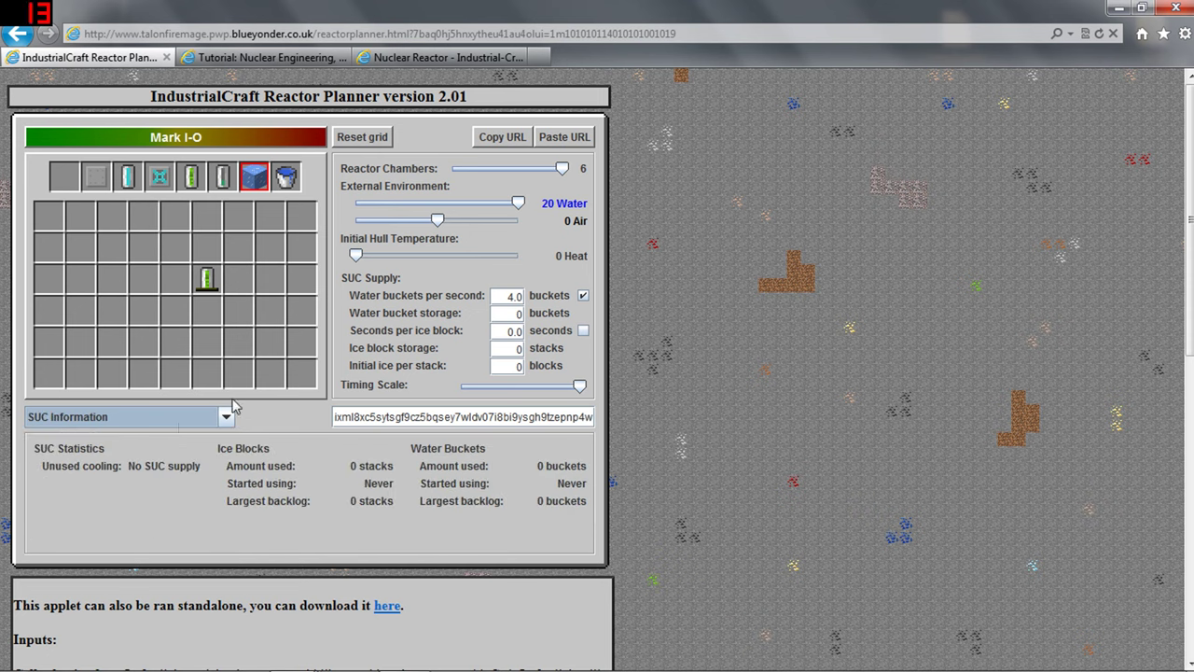
{"action": "left_click", "coordinate": [226, 416]}
{"action": "left_click", "coordinate": [168, 450]}
{"action": "left_click", "coordinate": [225, 416]}
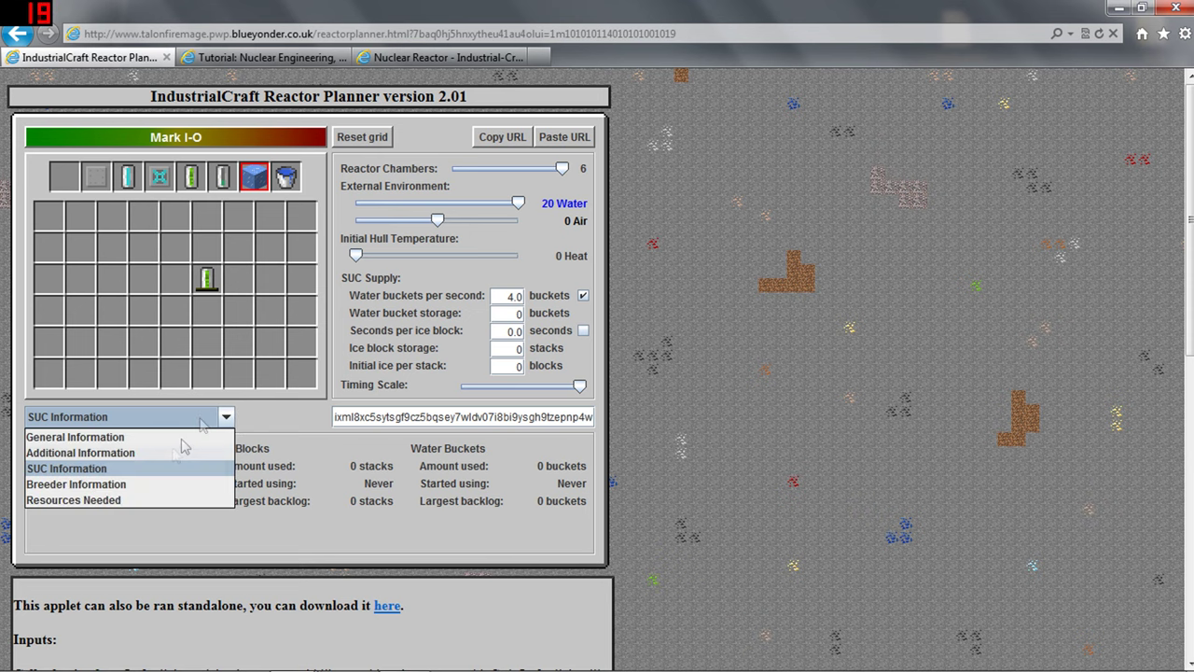
{"action": "left_click", "coordinate": [172, 449]}
{"action": "left_click", "coordinate": [177, 416]}
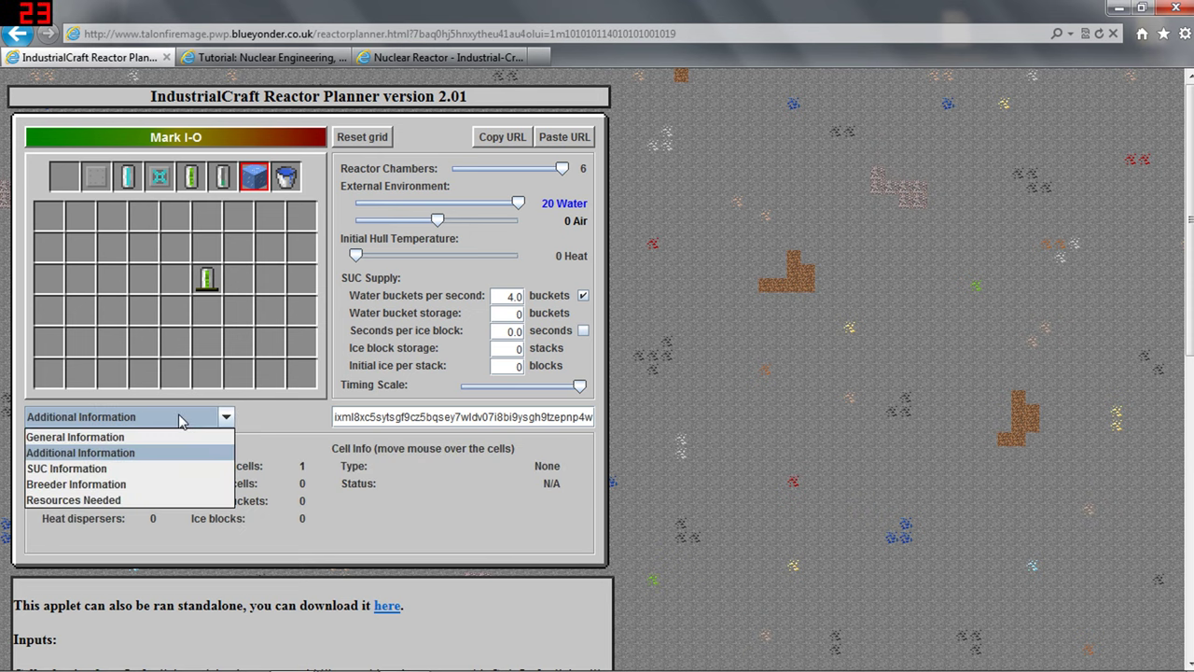
{"action": "left_click", "coordinate": [130, 436]}
{"action": "left_click", "coordinate": [243, 308]}
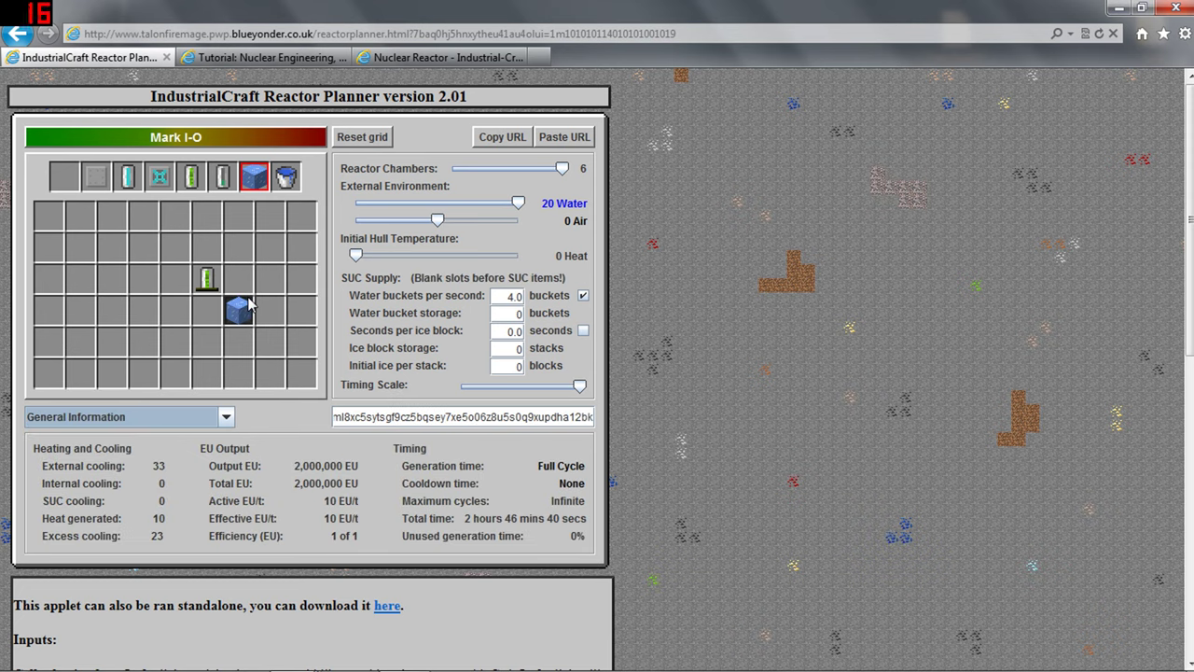
{"action": "left_click", "coordinate": [64, 177]}
{"action": "left_click", "coordinate": [245, 310]}
{"action": "left_click", "coordinate": [128, 178]}
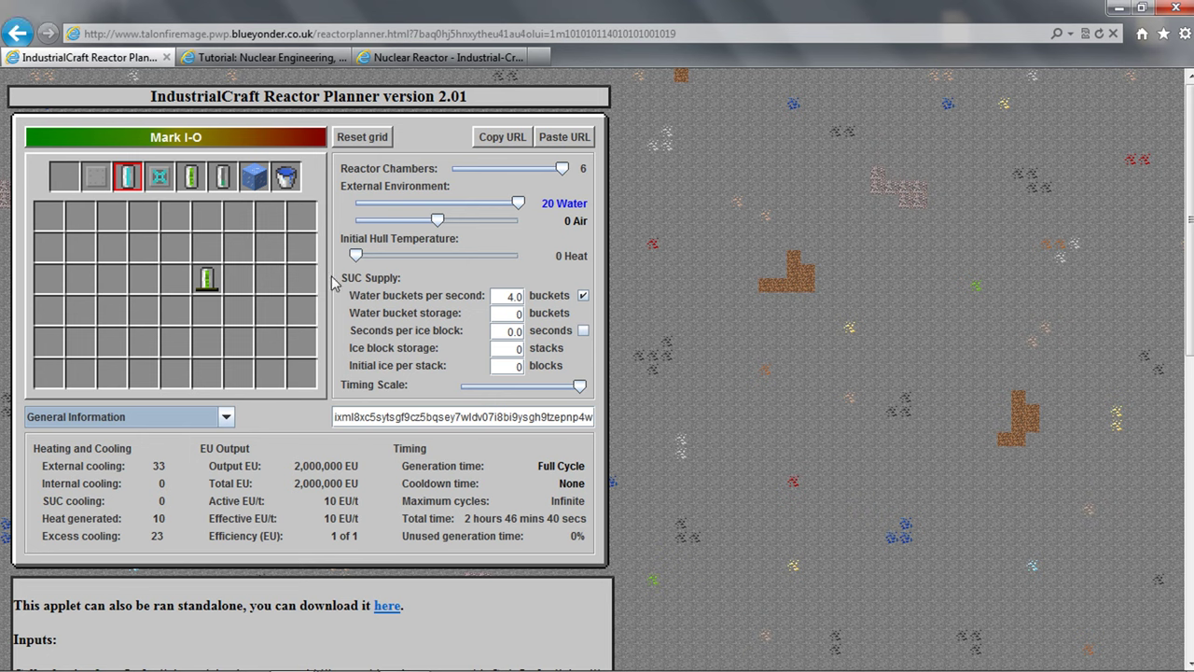
Place coolant cells above, right, below and left of the uranium cell
{"action": "left_click", "coordinate": [220, 250]}
{"action": "left_click", "coordinate": [235, 275]}
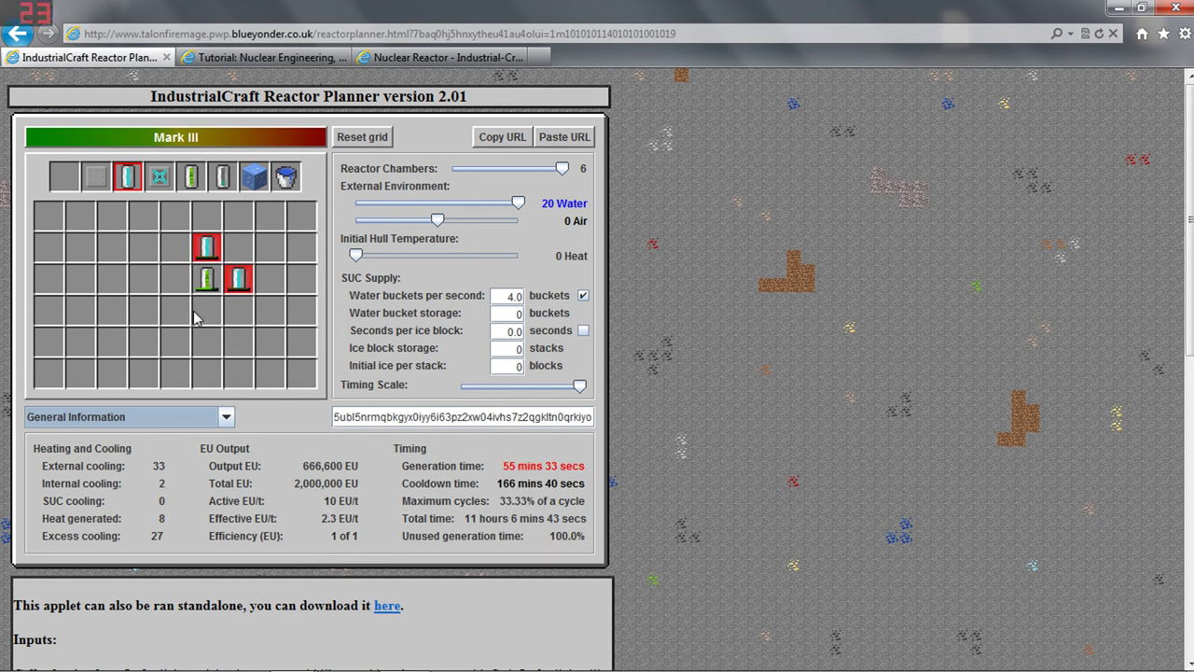
{"action": "left_click", "coordinate": [209, 311]}
{"action": "left_click", "coordinate": [185, 281]}
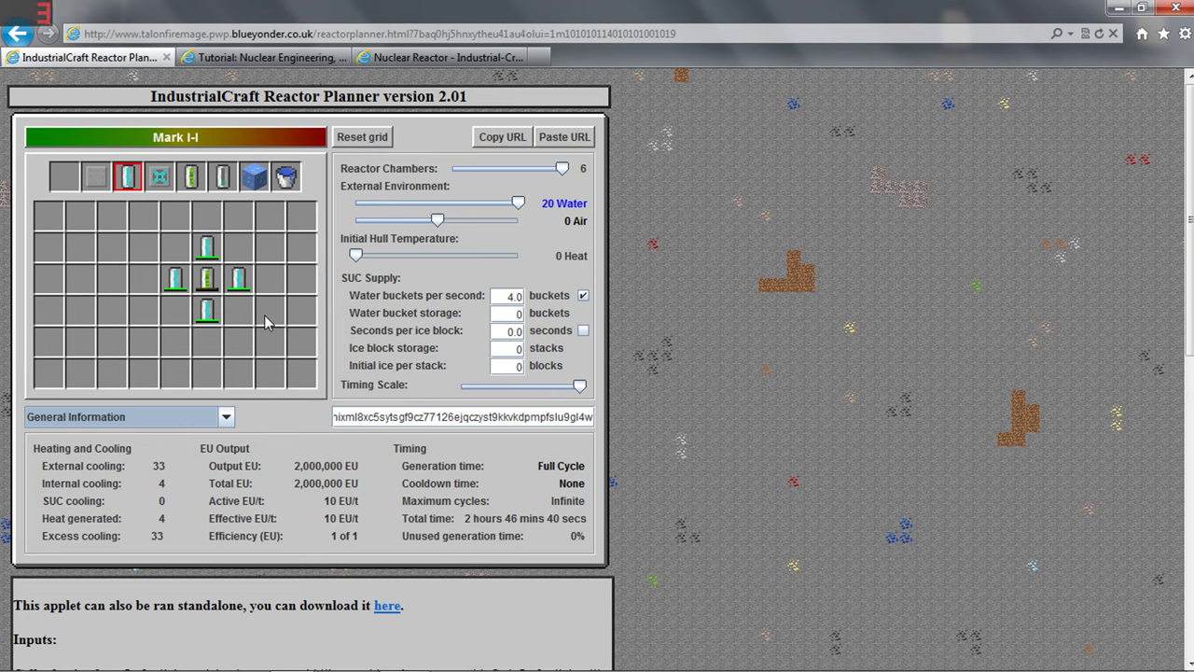
{"action": "left_click", "coordinate": [66, 180]}
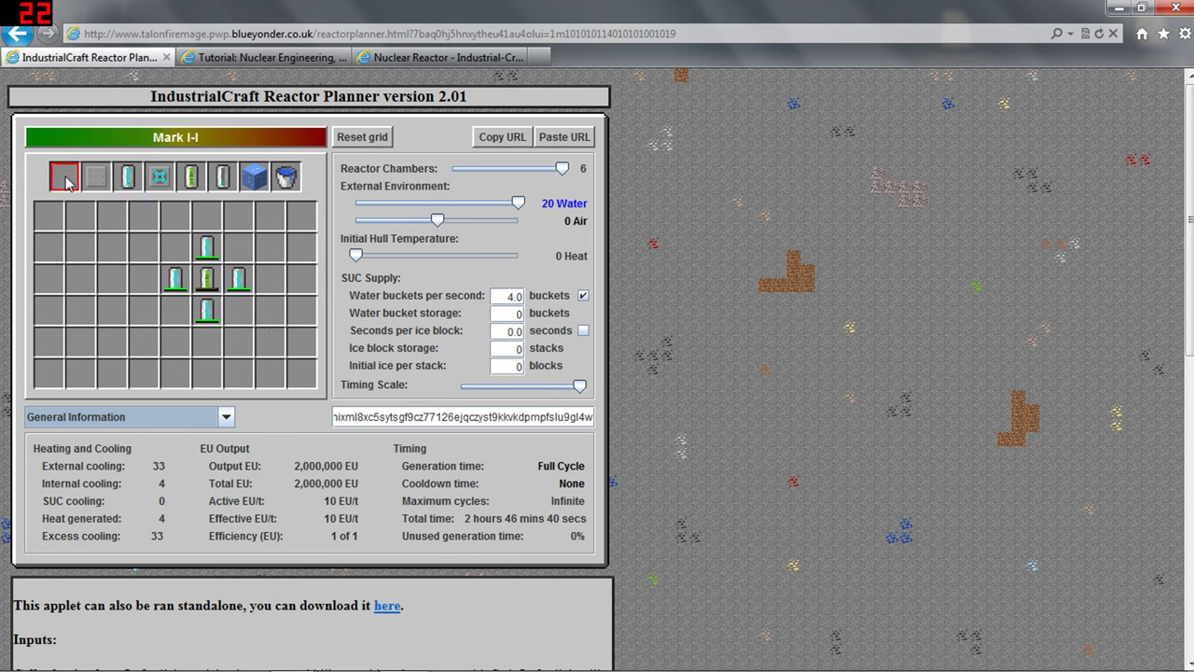
Erase the coolant cells above, left, below and right of the uranium cell
{"action": "left_click", "coordinate": [217, 252]}
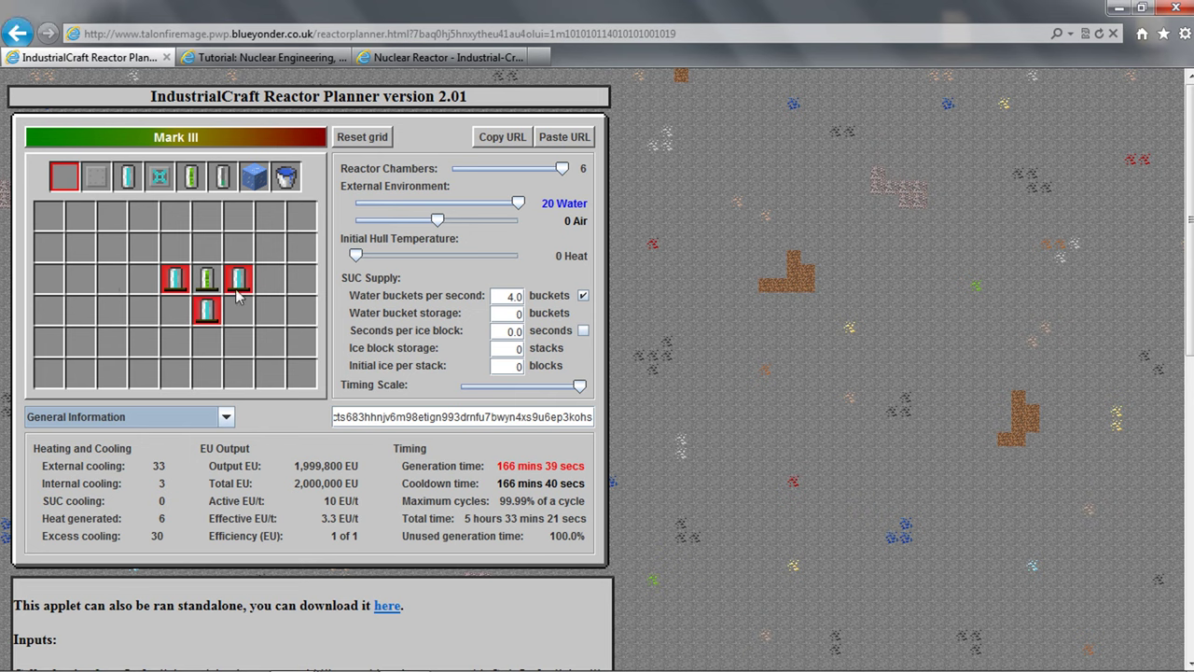
{"action": "left_click", "coordinate": [176, 277]}
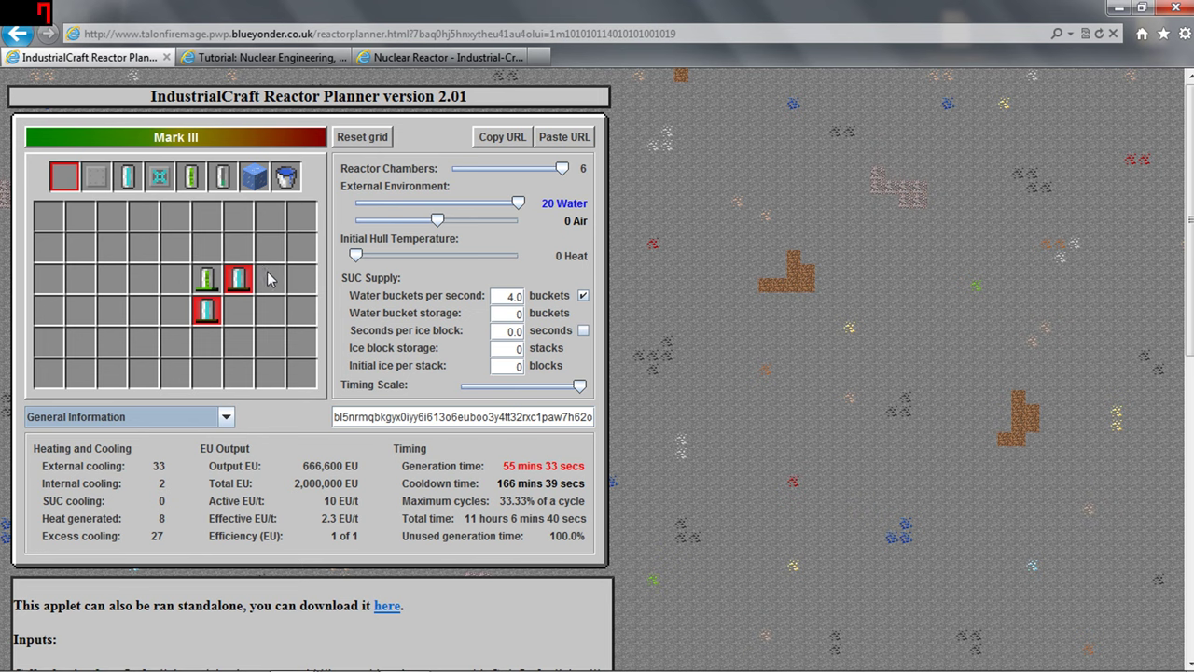
{"action": "left_click", "coordinate": [207, 312]}
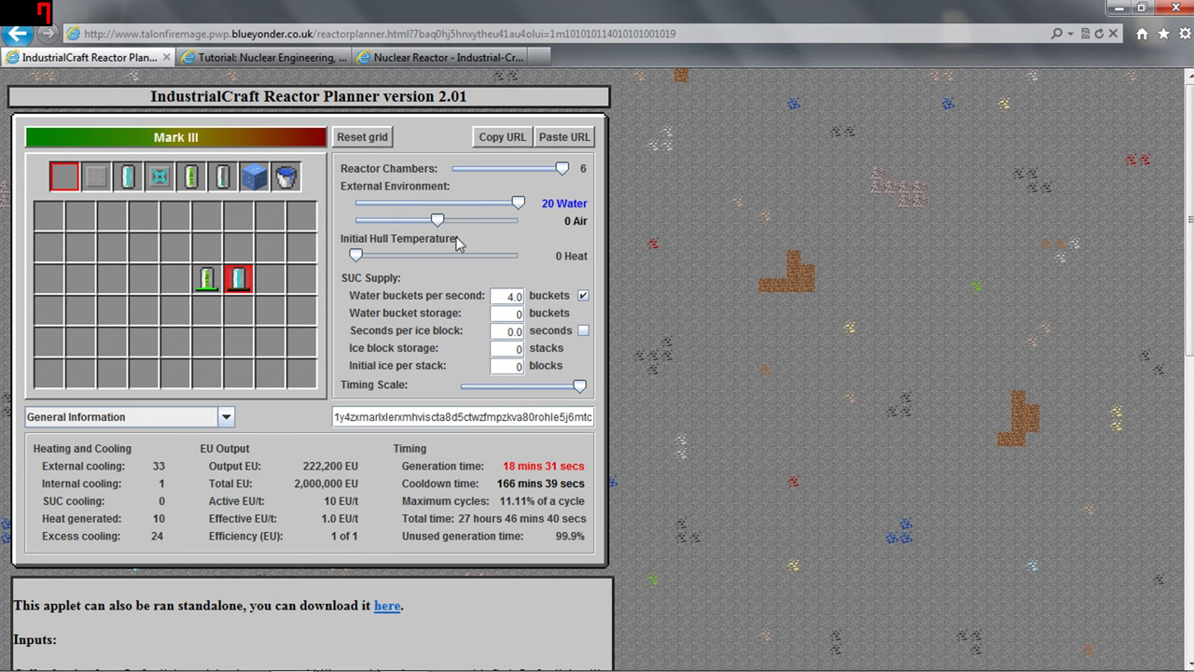
{"action": "left_click", "coordinate": [235, 284]}
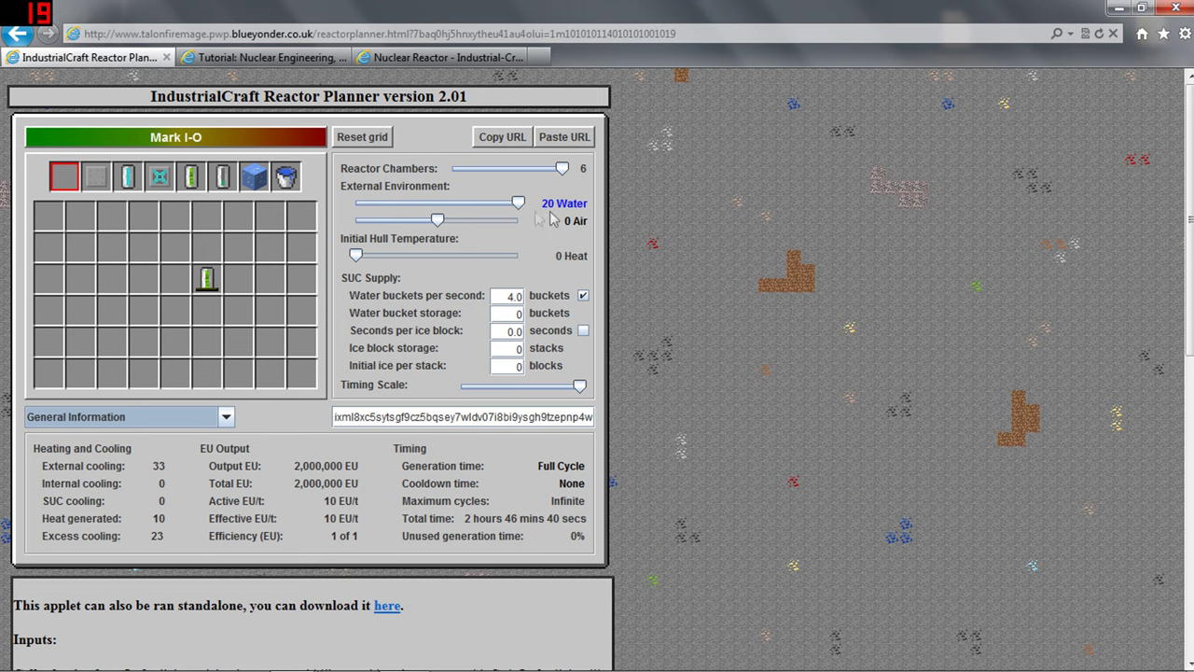
{"action": "left_click_drag", "start_coordinate": [518, 202], "coordinate": [438, 205]}
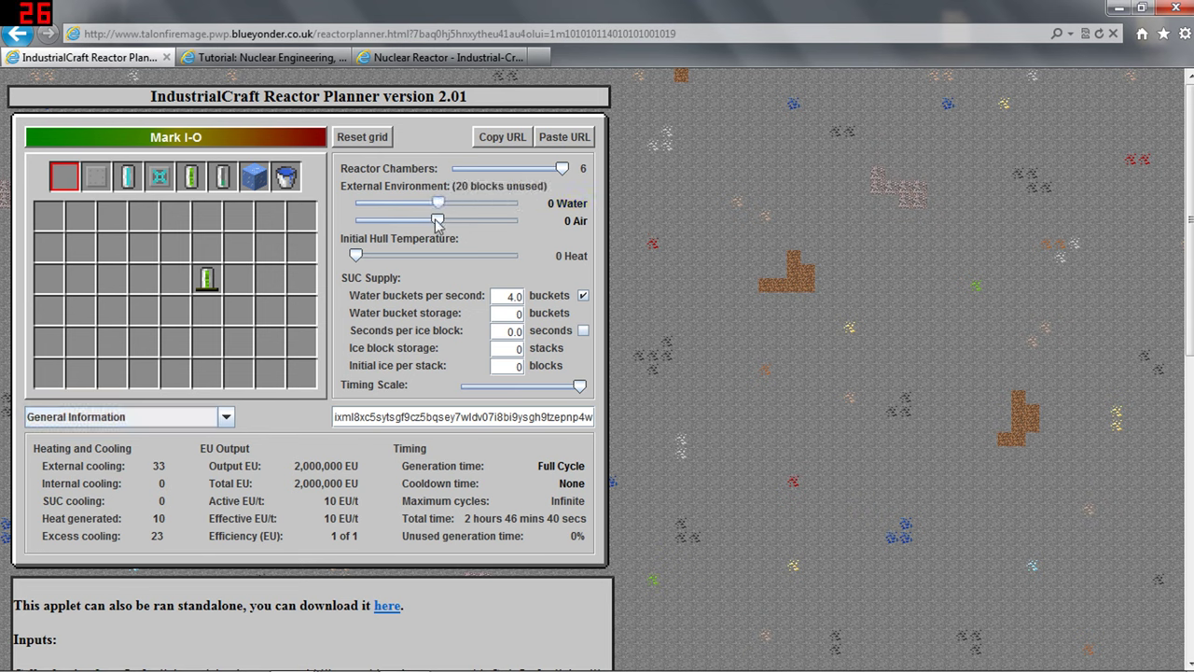
{"action": "left_click", "coordinate": [438, 222]}
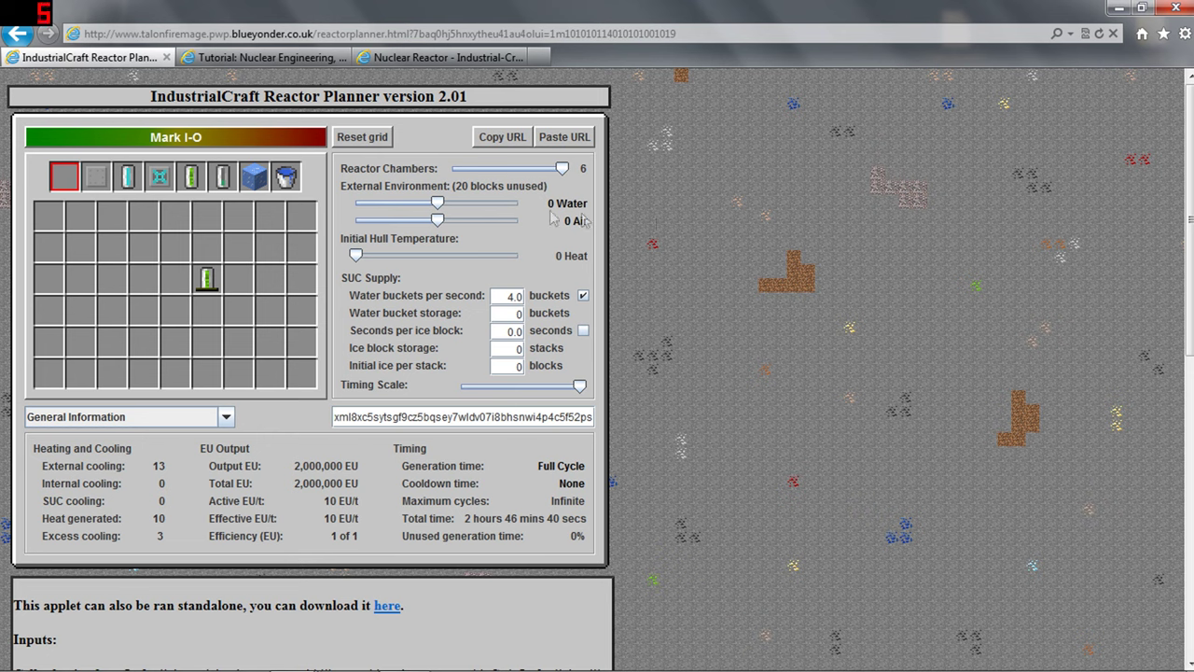
{"action": "left_click_drag", "start_coordinate": [438, 203], "coordinate": [611, 220]}
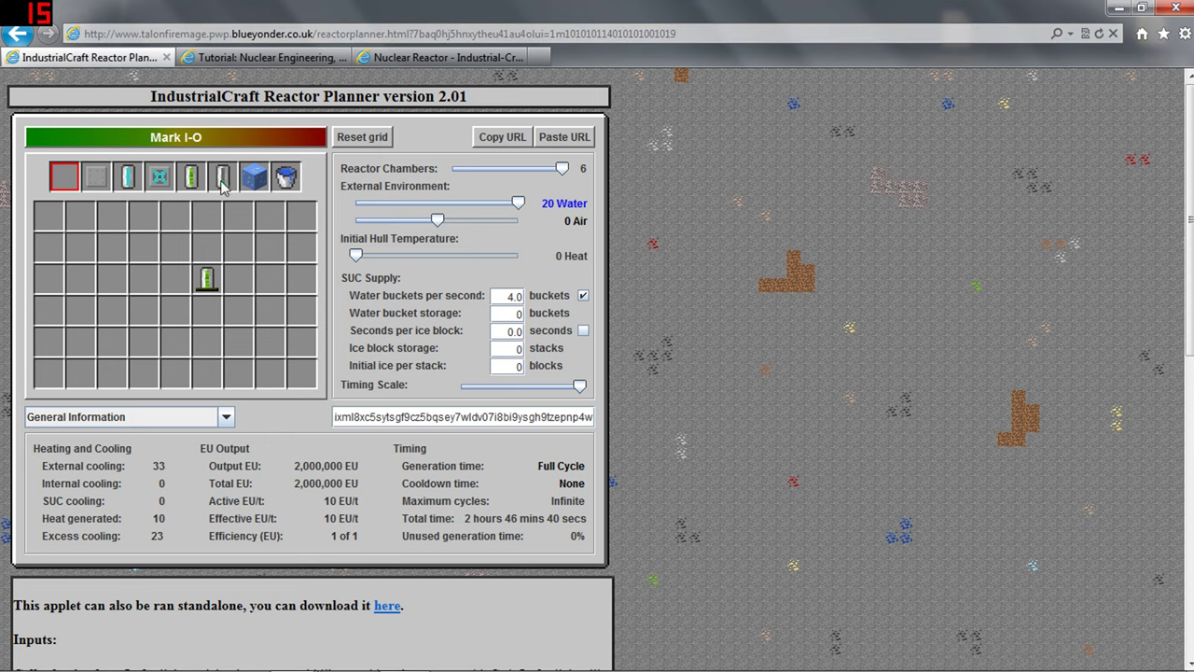
Place coolant cells left of, right of and below the uranium cell
{"action": "left_click", "coordinate": [129, 177]}
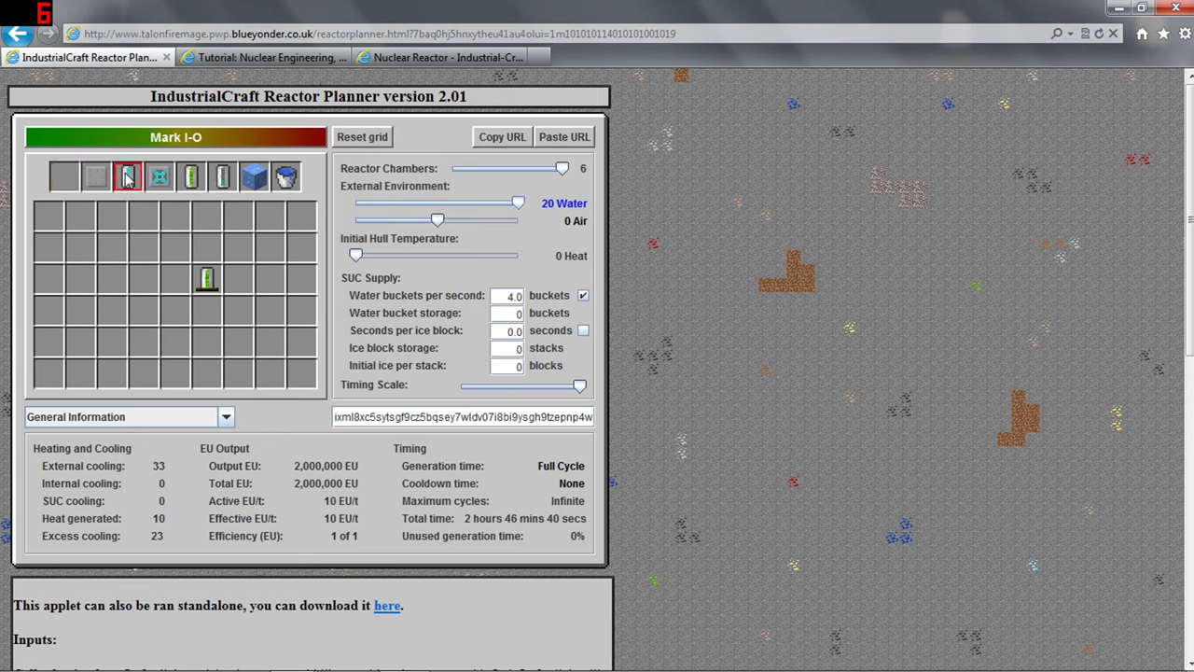
{"action": "left_click", "coordinate": [175, 280]}
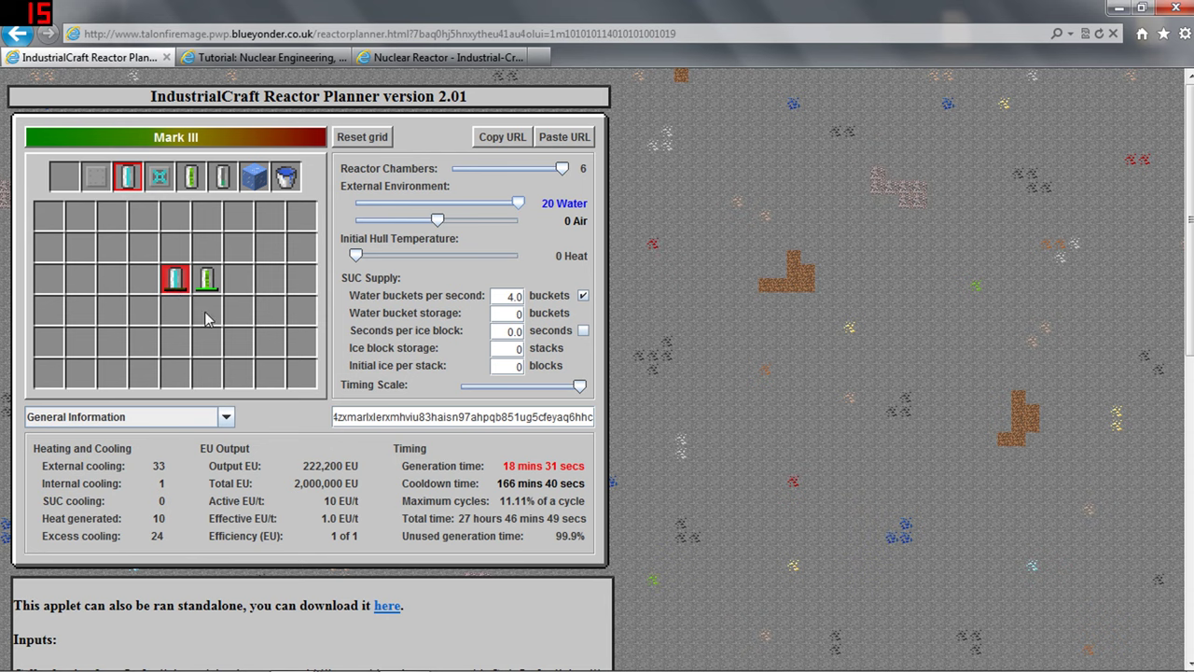
{"action": "left_click", "coordinate": [207, 318]}
{"action": "left_click", "coordinate": [238, 282]}
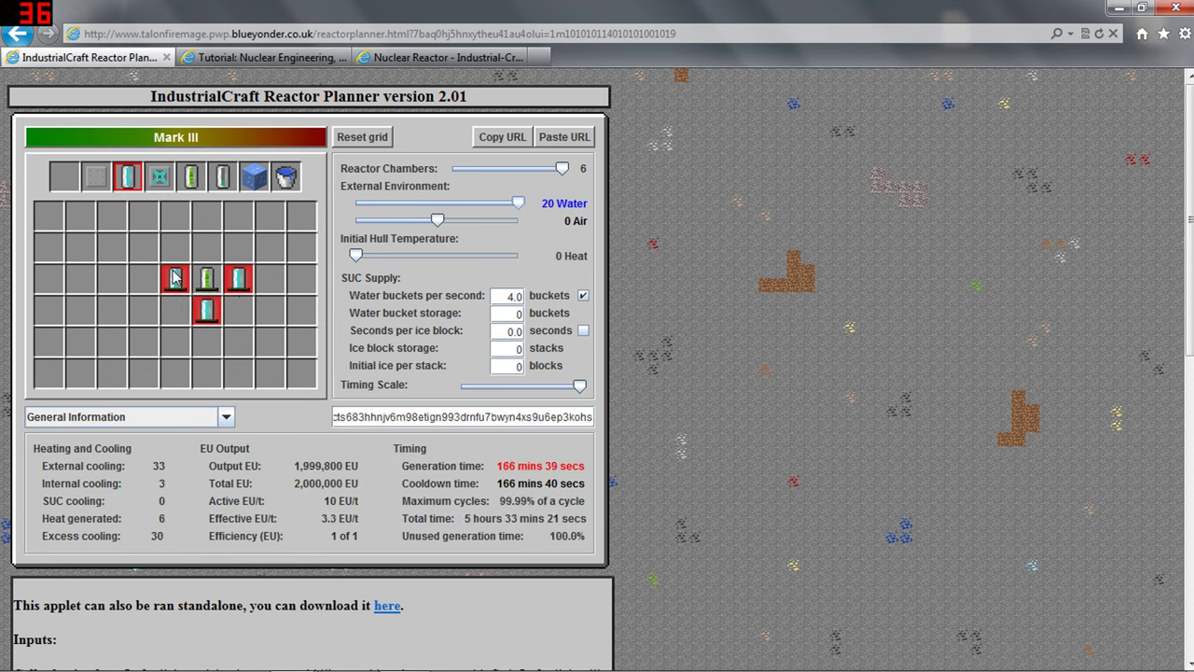
Add a second uranium cell above the first, then erase a grid component
{"action": "left_click", "coordinate": [192, 178]}
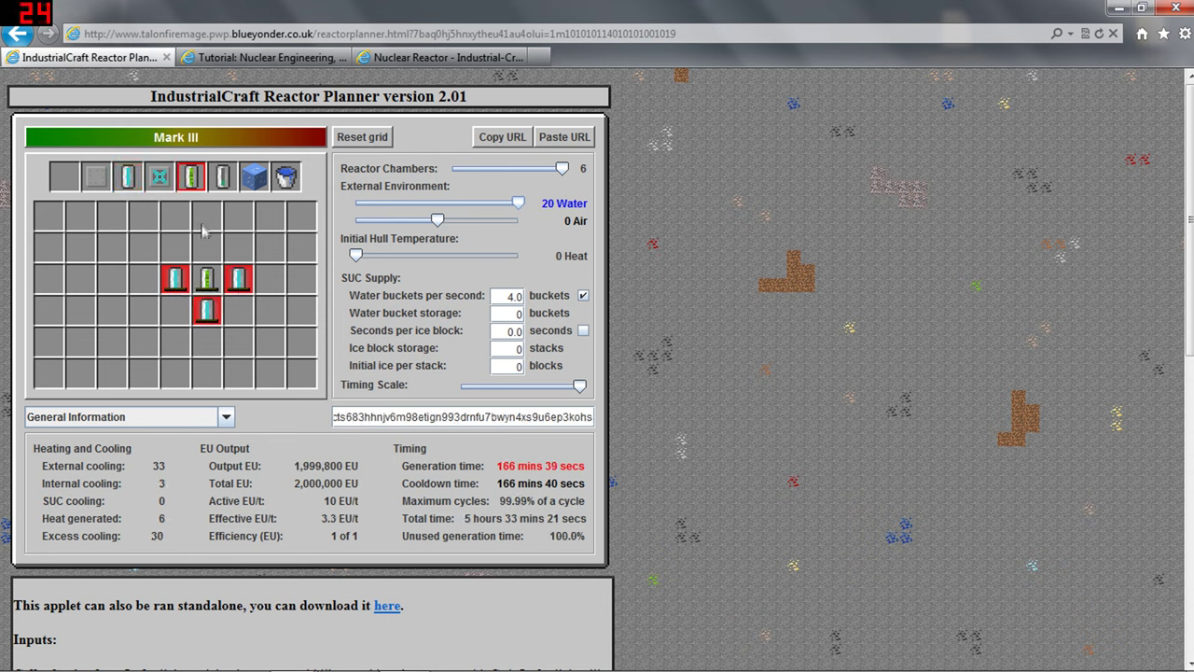
{"action": "left_click", "coordinate": [207, 246]}
{"action": "left_click", "coordinate": [67, 187]}
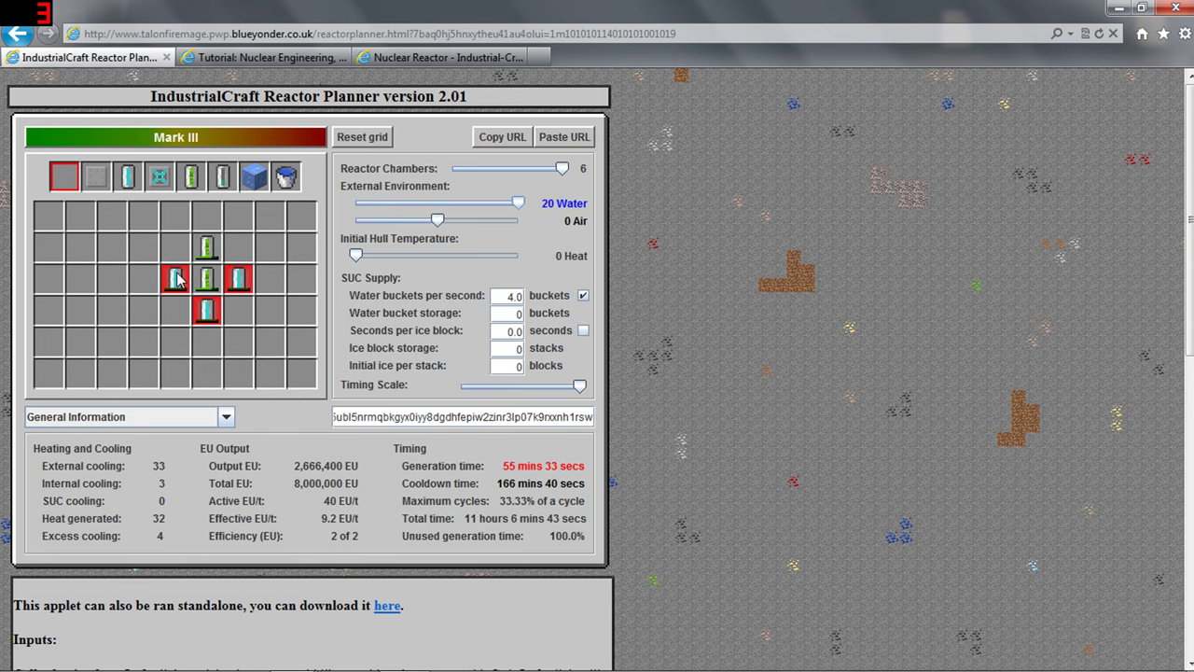
{"action": "left_click", "coordinate": [175, 278]}
Erase the remaining uranium and coolant cells to clear the grid
{"action": "left_click", "coordinate": [207, 278]}
{"action": "left_click", "coordinate": [207, 246]}
{"action": "left_click", "coordinate": [239, 278]}
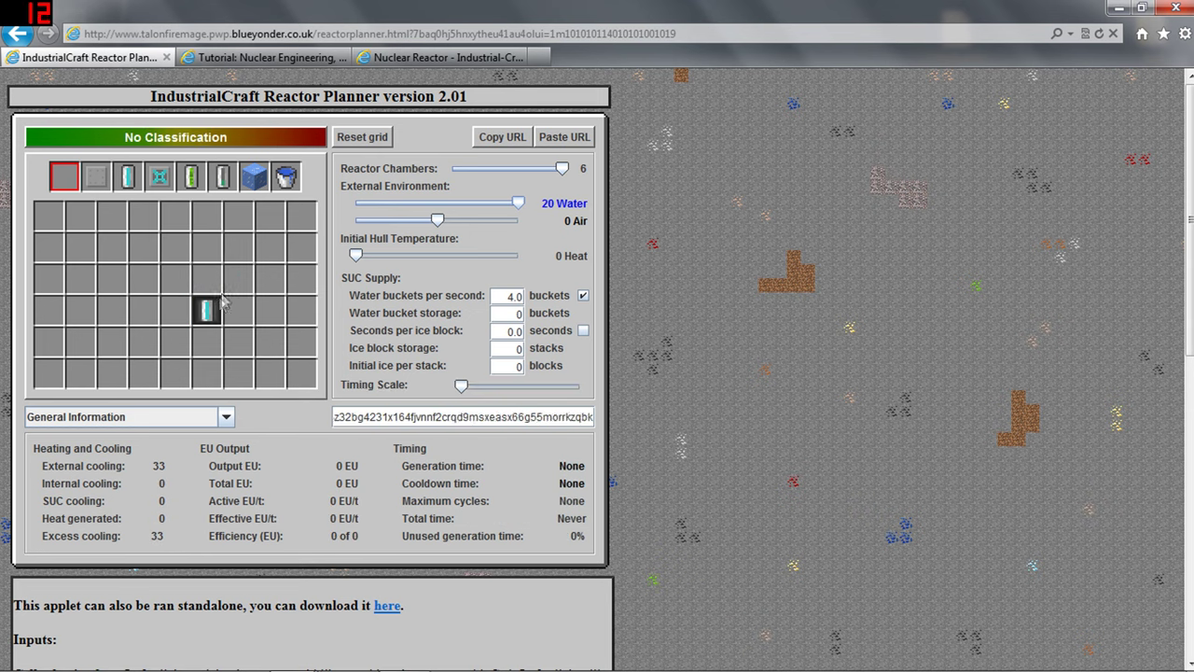
{"action": "left_click", "coordinate": [219, 304]}
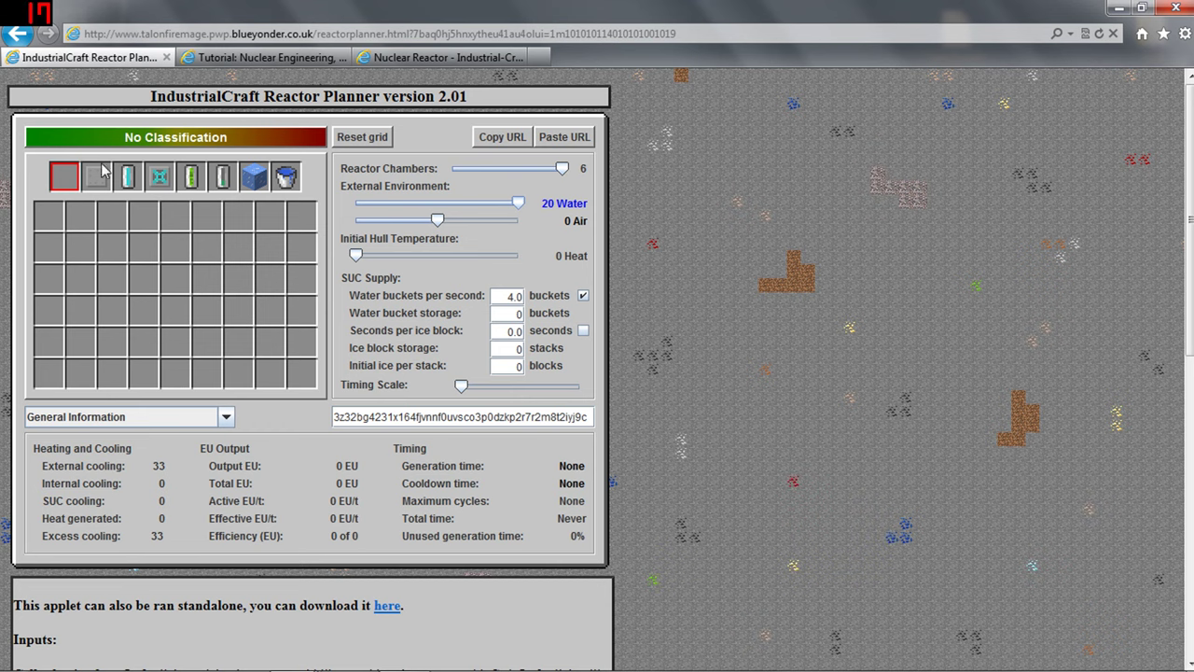
Place two uranium cells stacked vertically in the column
{"action": "left_click", "coordinate": [192, 177]}
{"action": "left_click", "coordinate": [238, 246]}
{"action": "left_click", "coordinate": [78, 183]}
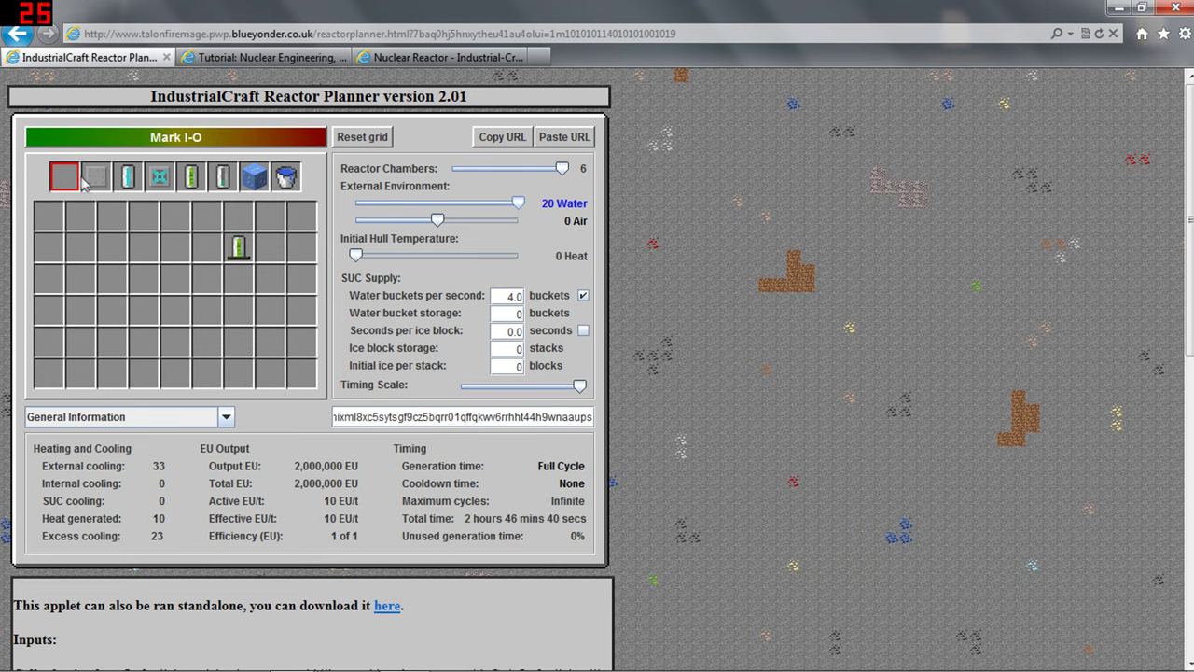
{"action": "left_click", "coordinate": [82, 182]}
{"action": "left_click", "coordinate": [191, 177]}
{"action": "left_click", "coordinate": [239, 216]}
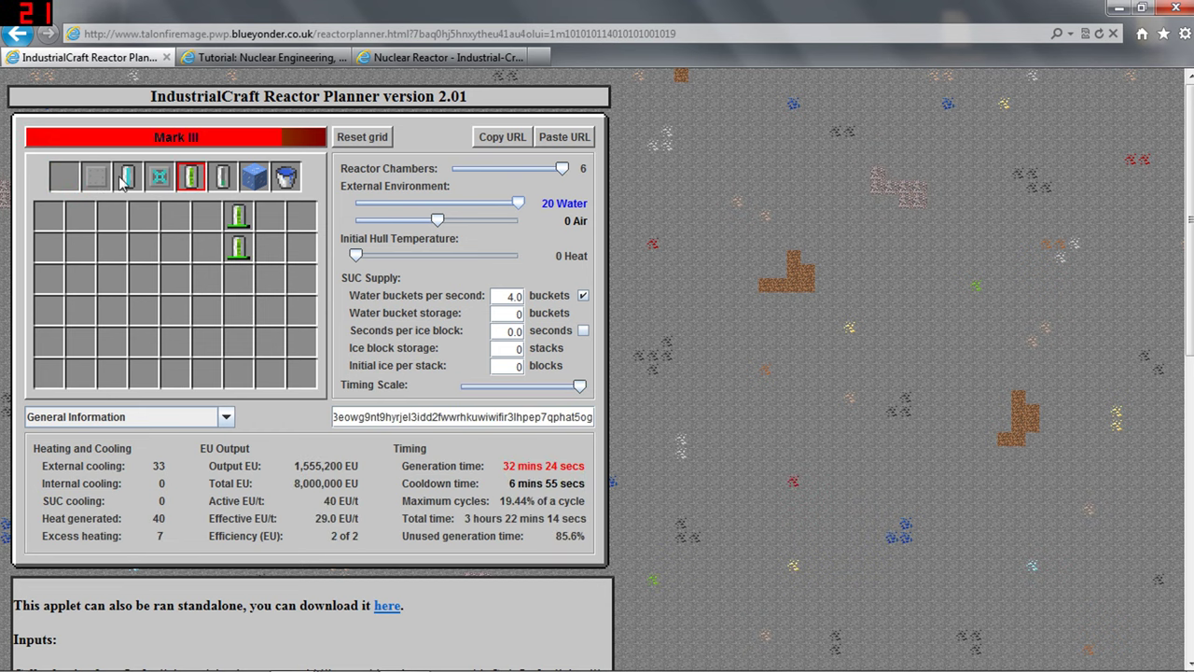
Add a plating directly beneath the two uranium cells
{"action": "left_click", "coordinate": [96, 177]}
{"action": "left_click", "coordinate": [242, 280]}
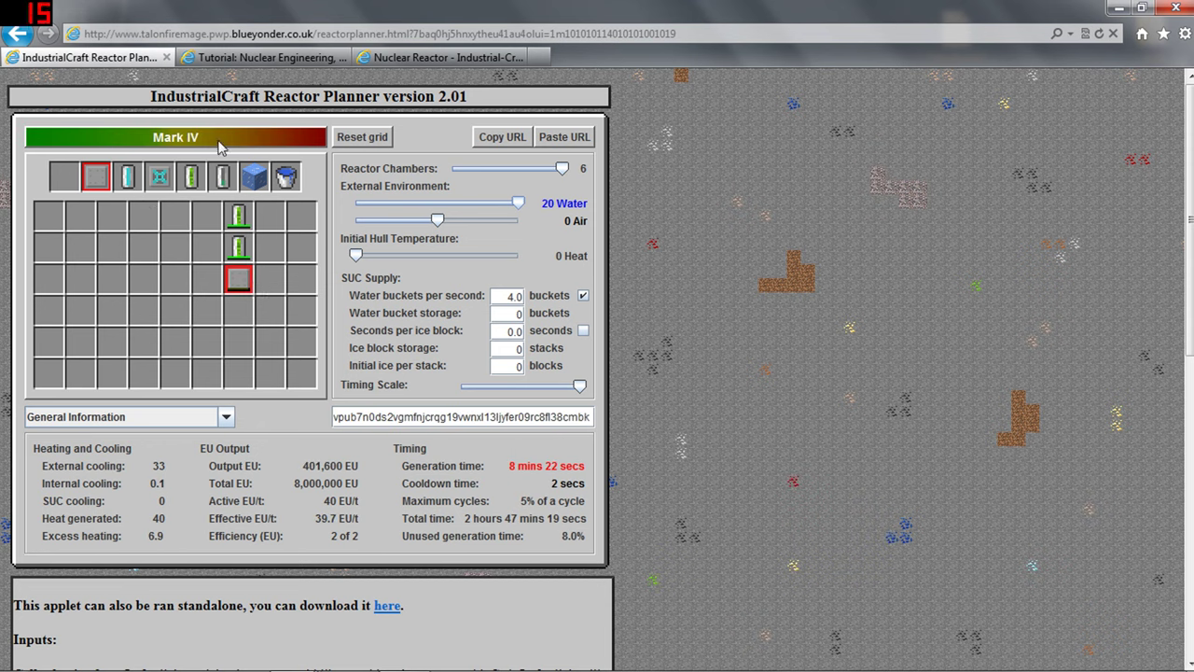
{"action": "mouse_move", "coordinate": [218, 147]}
{"action": "left_click", "coordinate": [131, 179]}
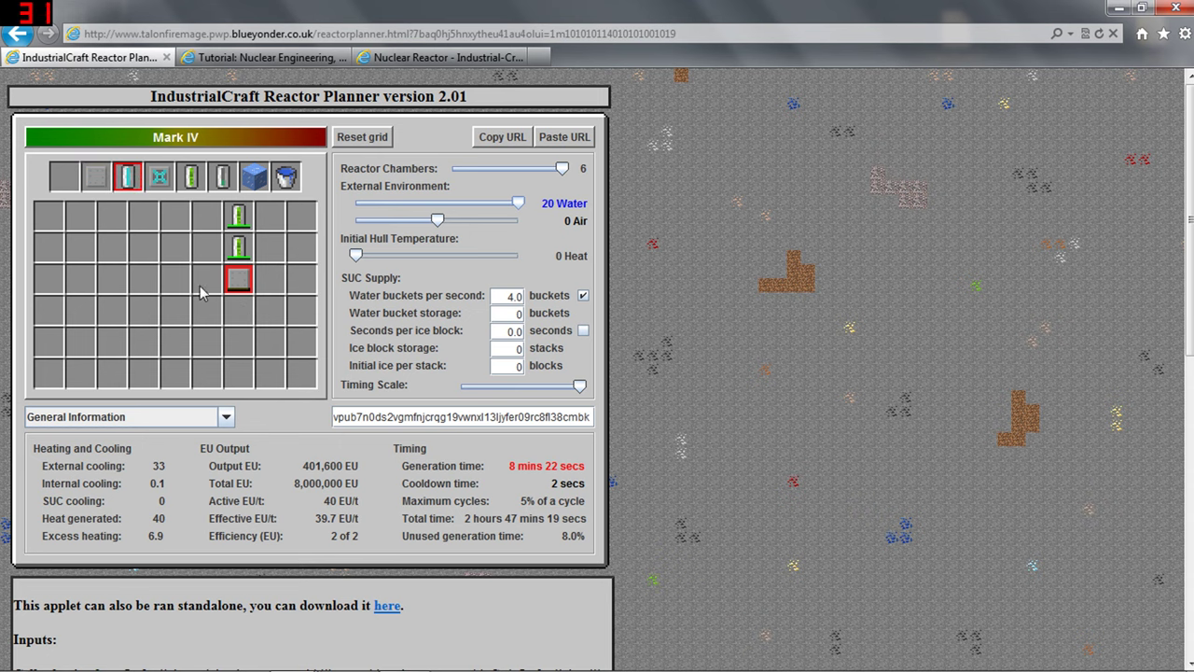
Place coolant cells left, right and below the plating and beside both uranium cells
{"action": "left_click", "coordinate": [206, 281]}
{"action": "left_click", "coordinate": [238, 311]}
{"action": "left_click", "coordinate": [271, 285]}
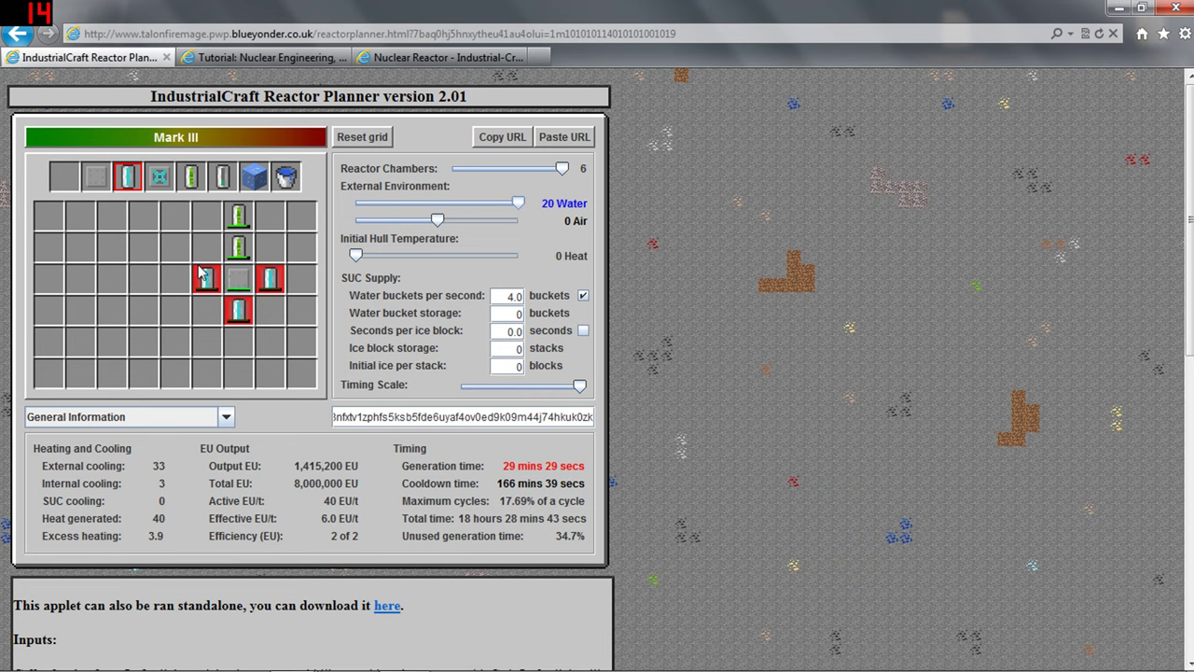
{"action": "left_click", "coordinate": [209, 217]}
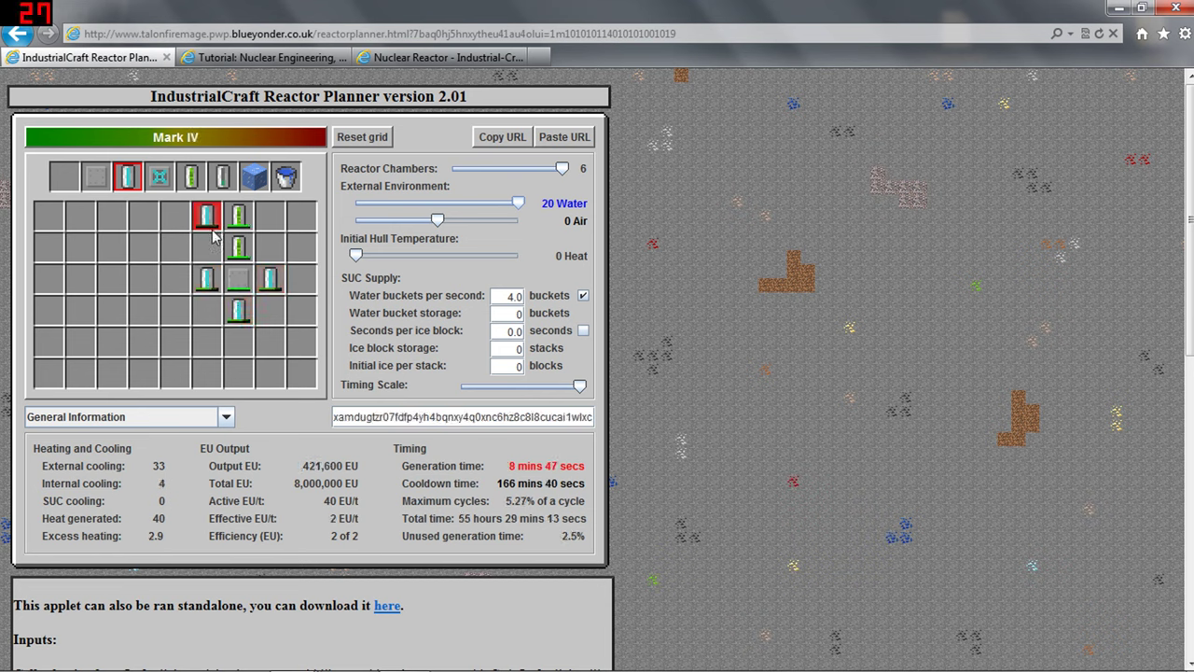
{"action": "left_click", "coordinate": [208, 246]}
{"action": "left_click", "coordinate": [239, 217]}
{"action": "left_click", "coordinate": [270, 218]}
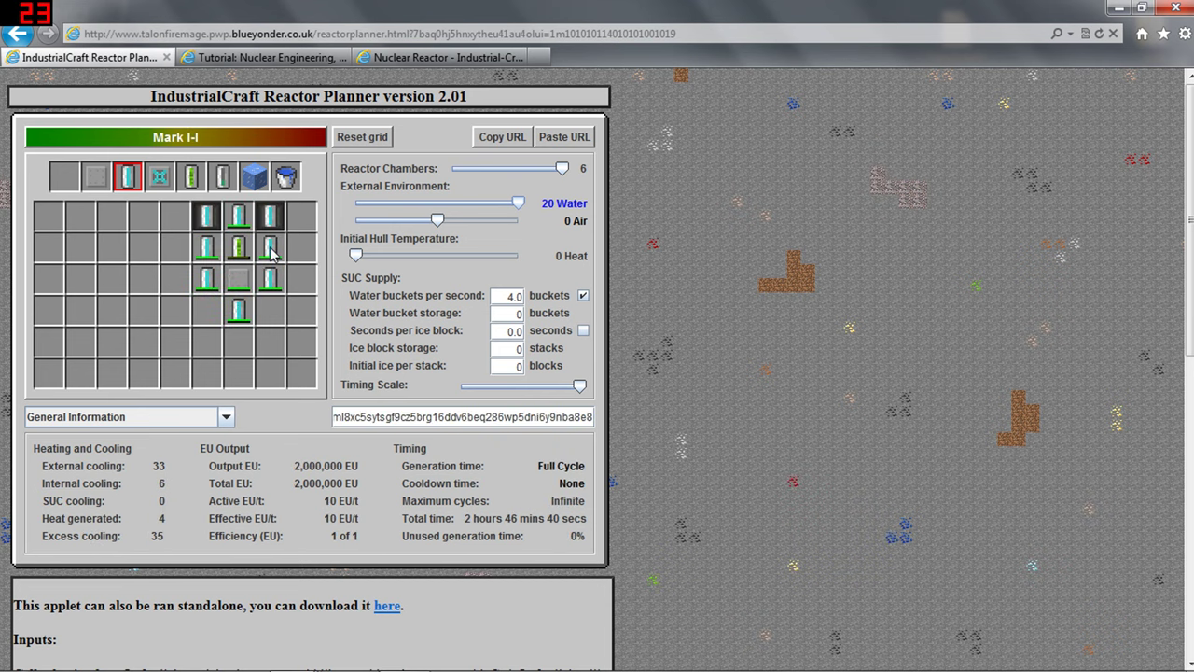
{"action": "left_click", "coordinate": [270, 248]}
Restore the uranium cell at the top of the column
{"action": "left_click", "coordinate": [190, 177]}
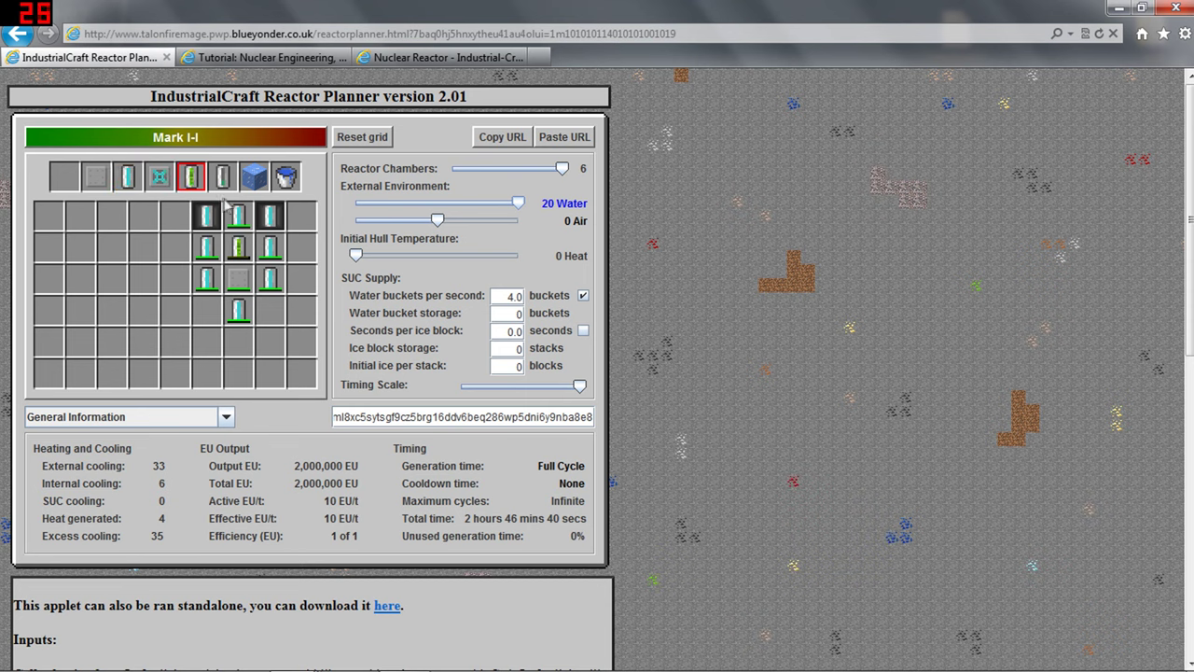
{"action": "left_click", "coordinate": [227, 209]}
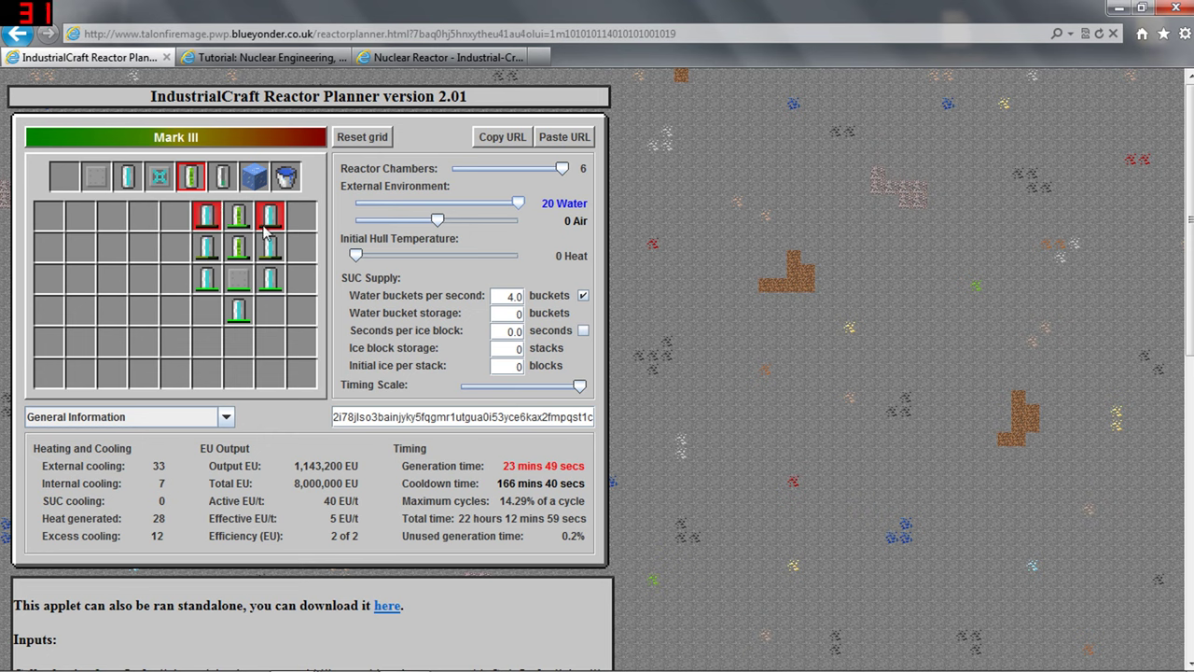
{"action": "left_click", "coordinate": [71, 186]}
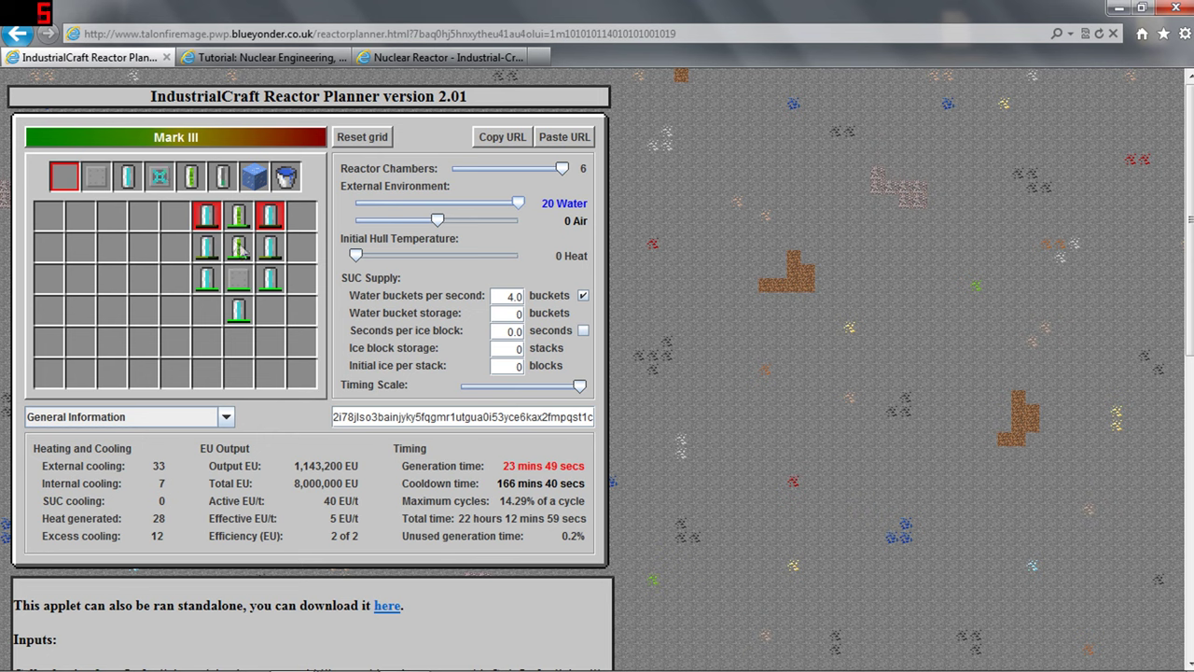
{"action": "left_click", "coordinate": [160, 181]}
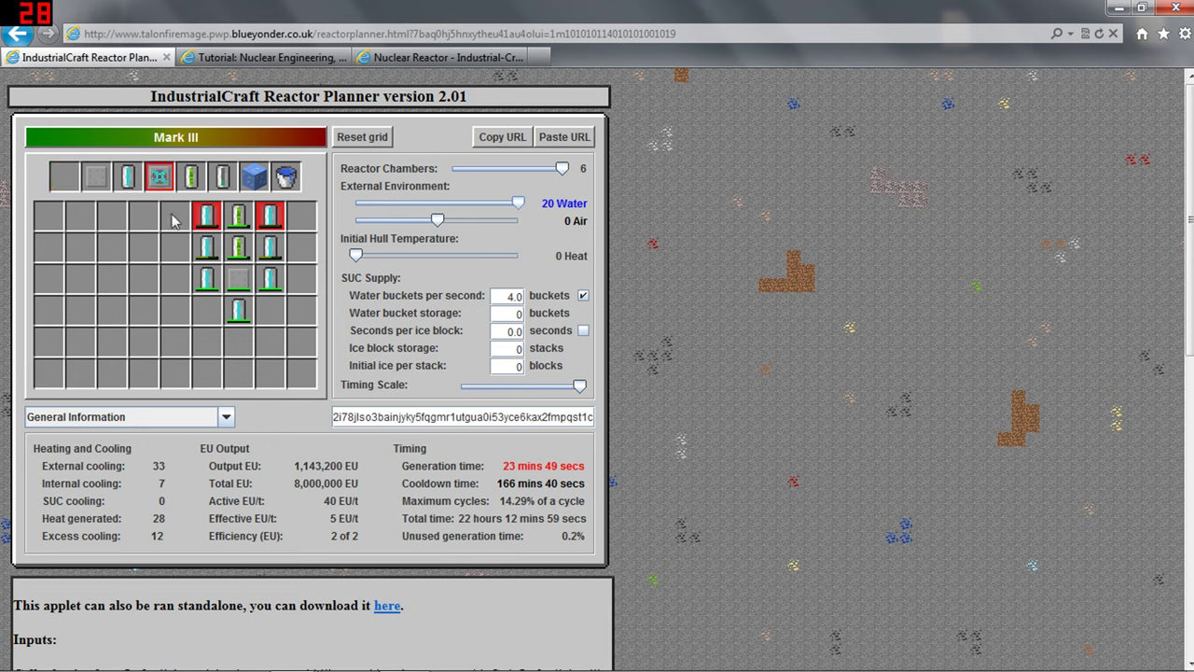
Erase every coolant cell, uranium cell and plating, leaving an empty grid
{"action": "left_click", "coordinate": [64, 176]}
{"action": "left_click", "coordinate": [206, 216]}
{"action": "left_click", "coordinate": [206, 247]}
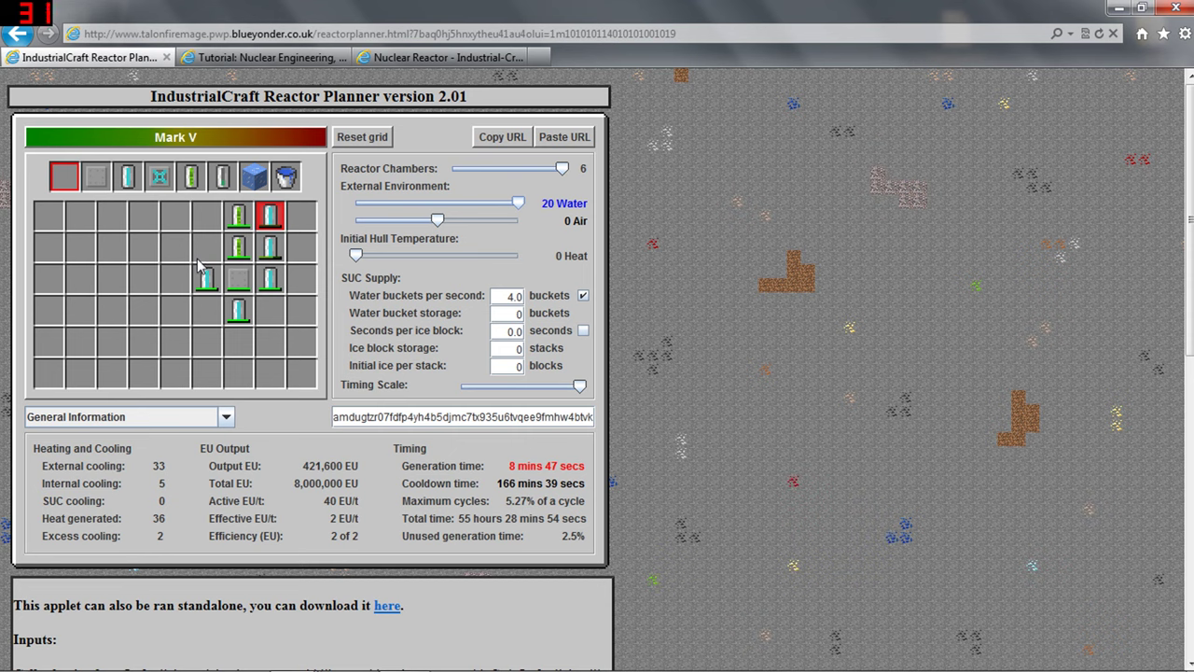
{"action": "left_click", "coordinate": [207, 278]}
{"action": "left_click", "coordinate": [239, 279]}
{"action": "left_click", "coordinate": [269, 286]}
{"action": "left_click", "coordinate": [270, 247]}
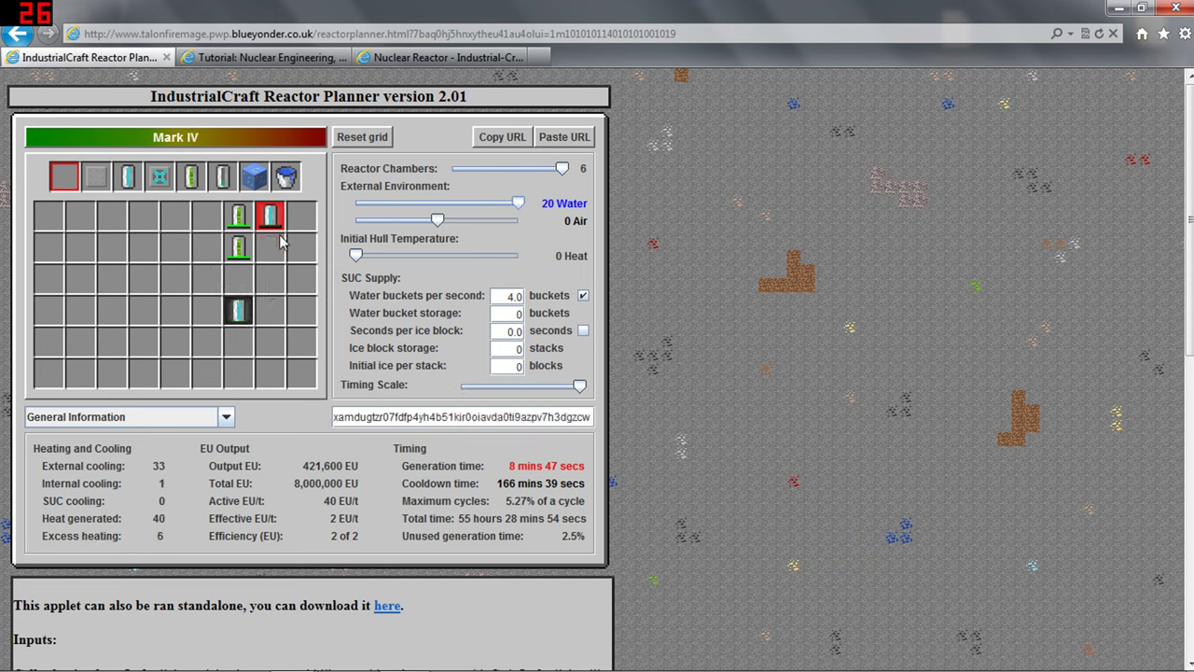
{"action": "left_click", "coordinate": [270, 215]}
{"action": "left_click", "coordinate": [239, 216]}
{"action": "left_click", "coordinate": [239, 248]}
{"action": "left_click", "coordinate": [239, 309]}
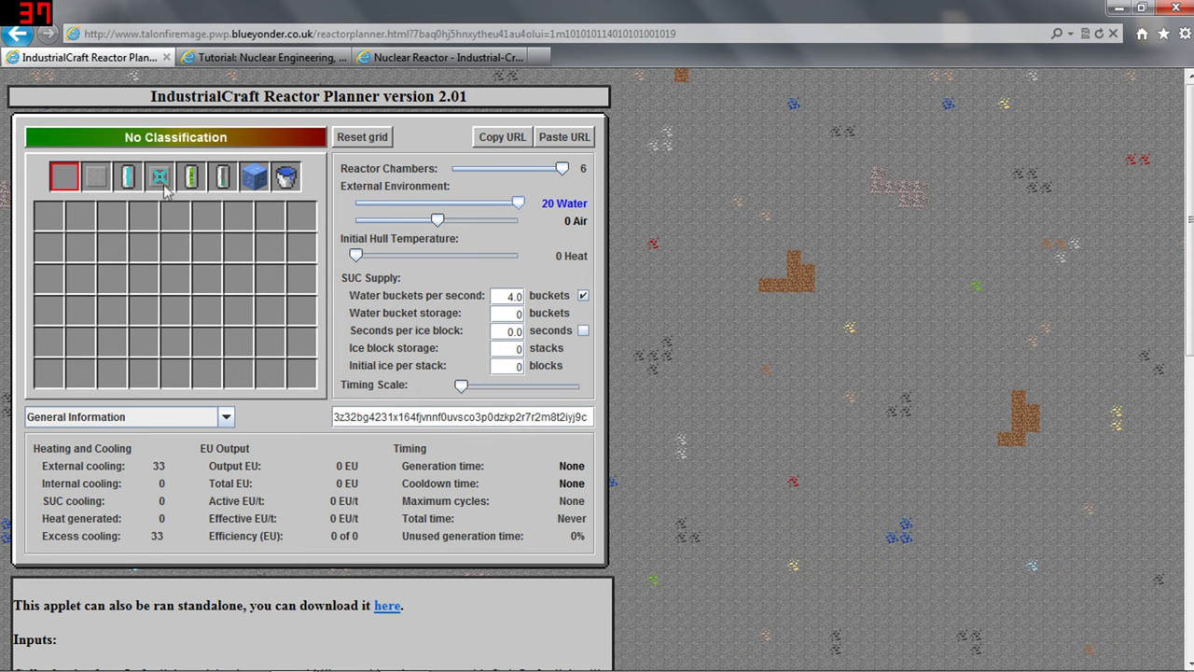
Place a uranium cell and heat exchanger in row 2, removing the extra uranium cell
{"action": "left_click", "coordinate": [191, 176]}
{"action": "left_click", "coordinate": [269, 247]}
{"action": "left_click", "coordinate": [299, 247]}
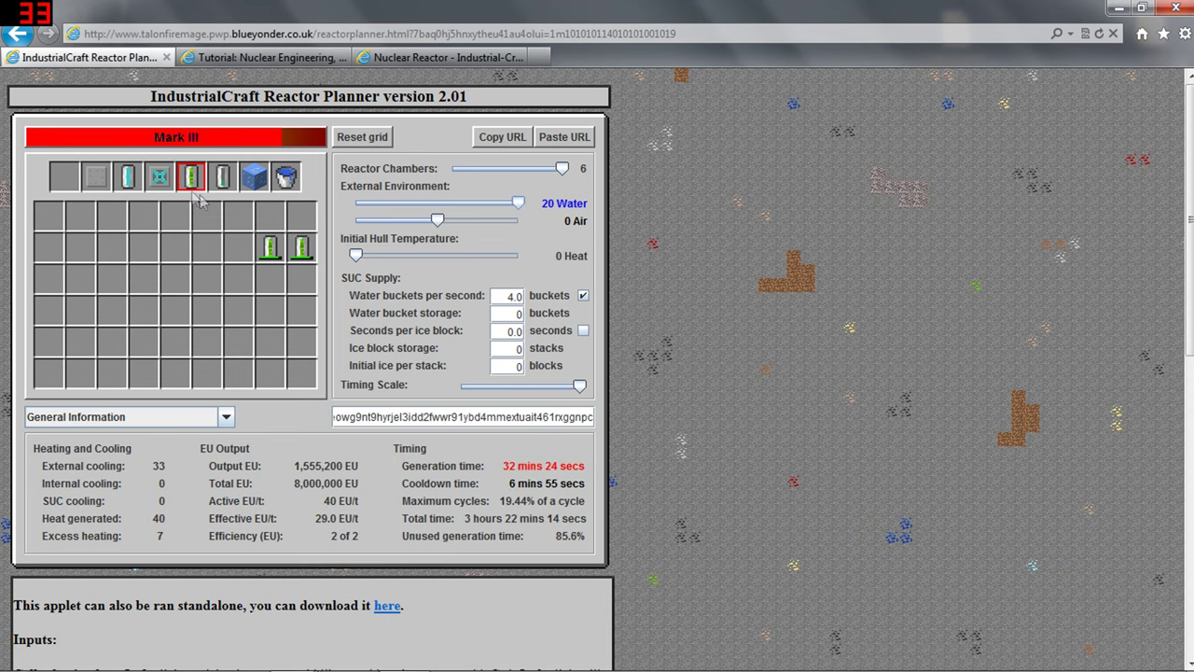
{"action": "left_click", "coordinate": [160, 176]}
{"action": "left_click", "coordinate": [112, 247]}
{"action": "left_click", "coordinate": [73, 178]}
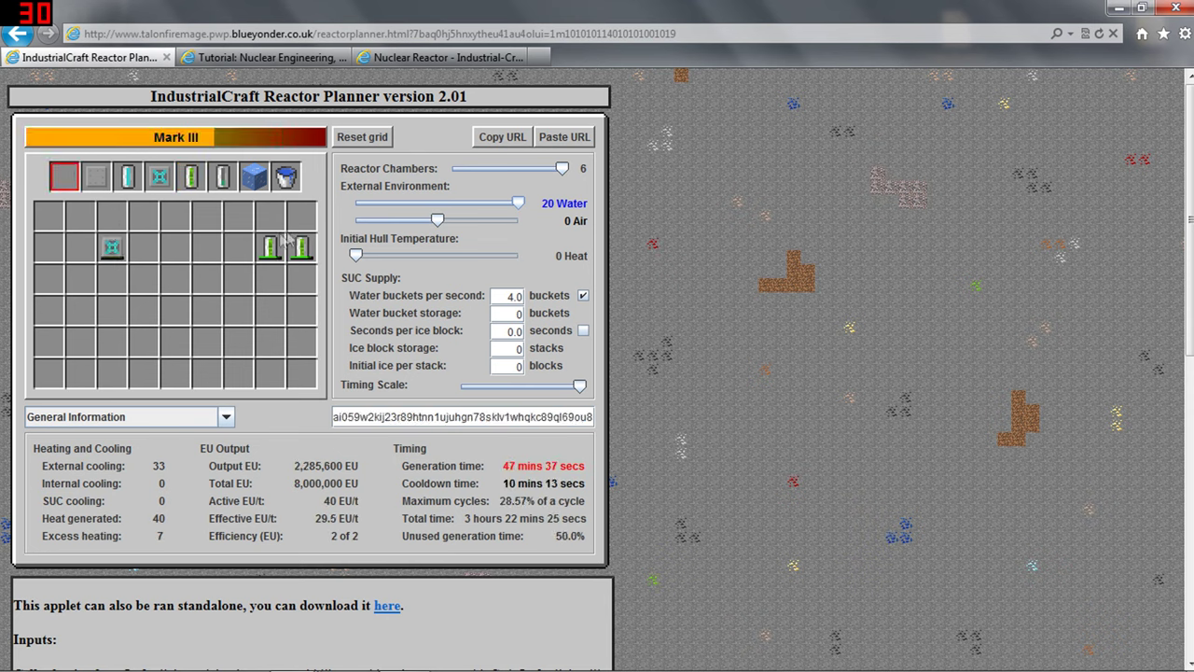
{"action": "left_click", "coordinate": [301, 247]}
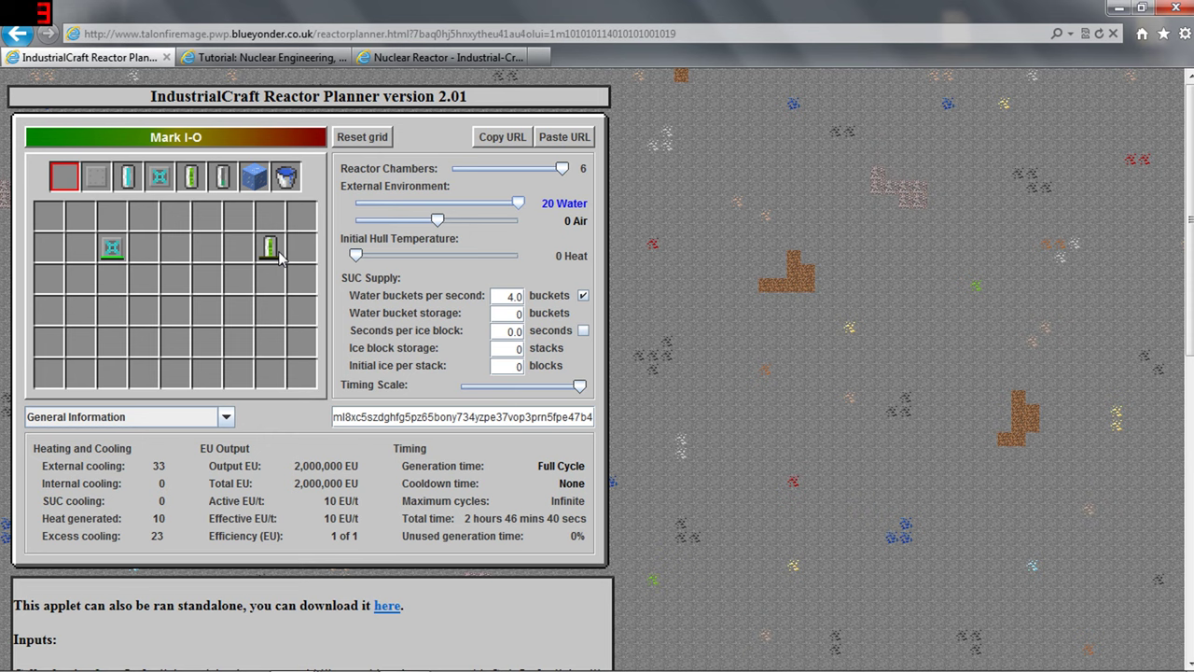
Surround the heat exchanger with four coolant cells, erasing a misplaced diagonal one
{"action": "left_click", "coordinate": [157, 190]}
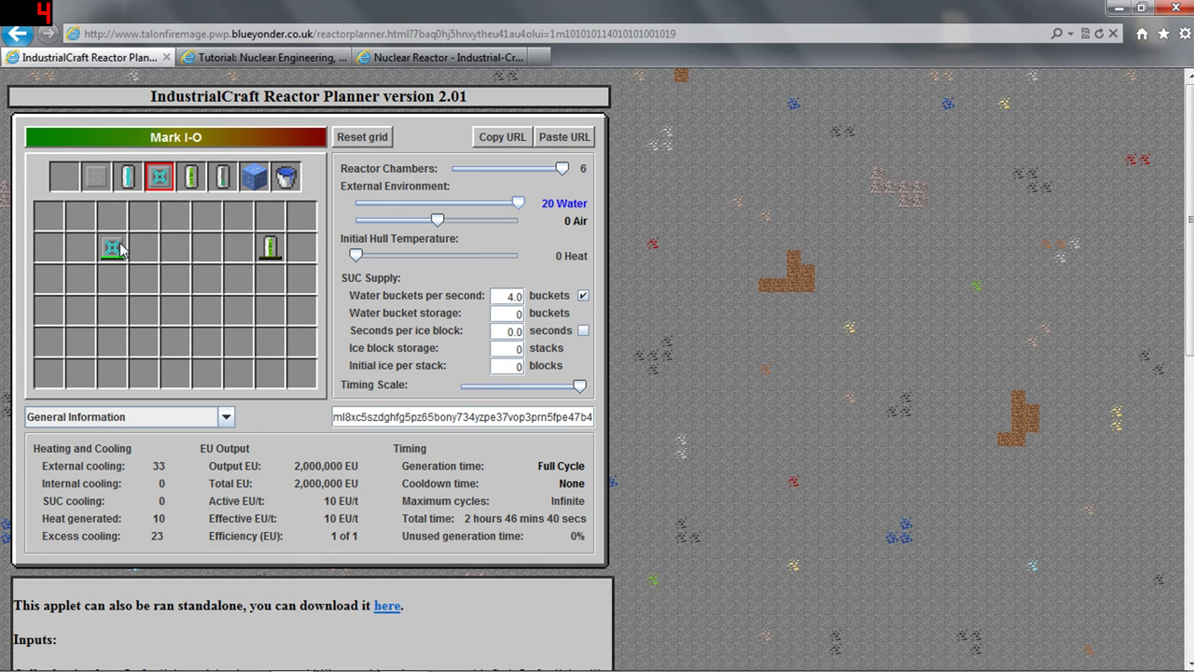
{"action": "left_click", "coordinate": [124, 183]}
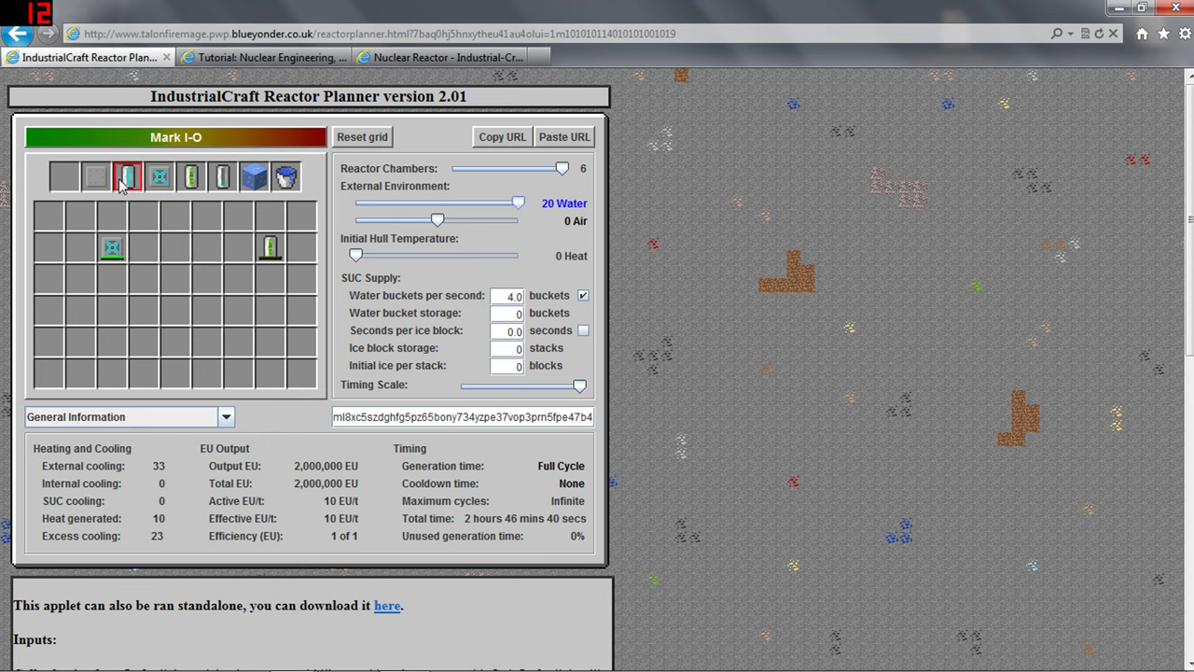
{"action": "left_click", "coordinate": [112, 216]}
{"action": "left_click", "coordinate": [144, 248]}
{"action": "left_click", "coordinate": [144, 279]}
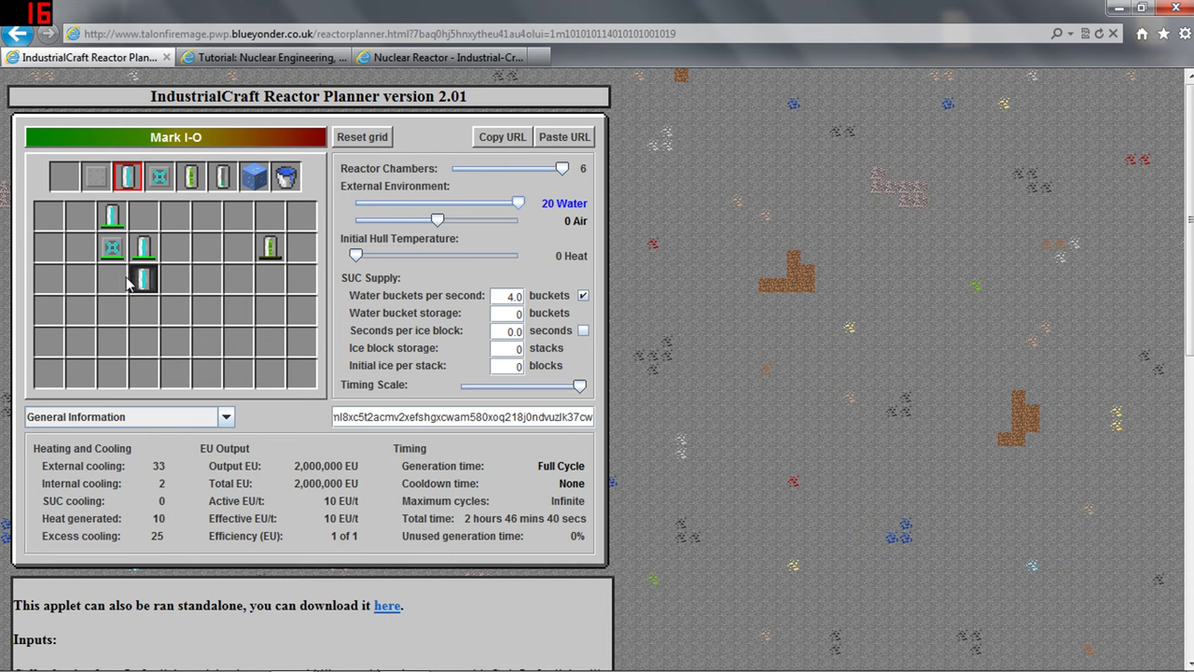
{"action": "left_click", "coordinate": [112, 279]}
{"action": "left_click", "coordinate": [80, 247]}
{"action": "left_click", "coordinate": [64, 176]}
{"action": "left_click", "coordinate": [143, 279]}
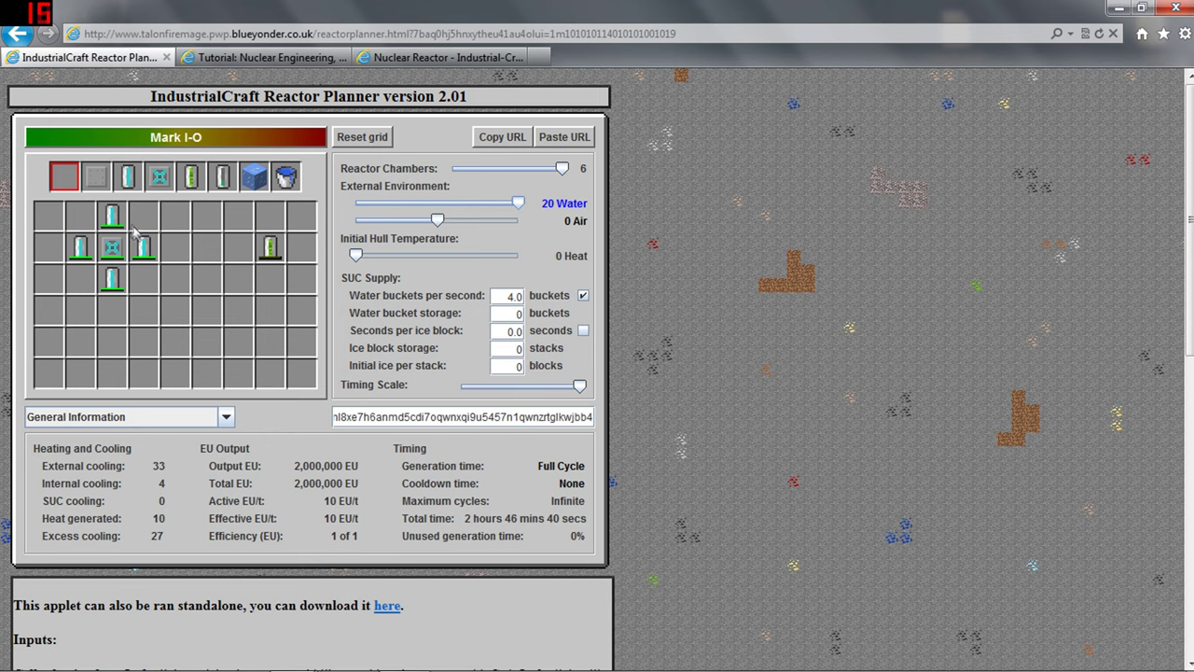
Replace the four coolant cells around the heat exchanger with platings
{"action": "left_click", "coordinate": [96, 176]}
{"action": "left_click", "coordinate": [143, 247]}
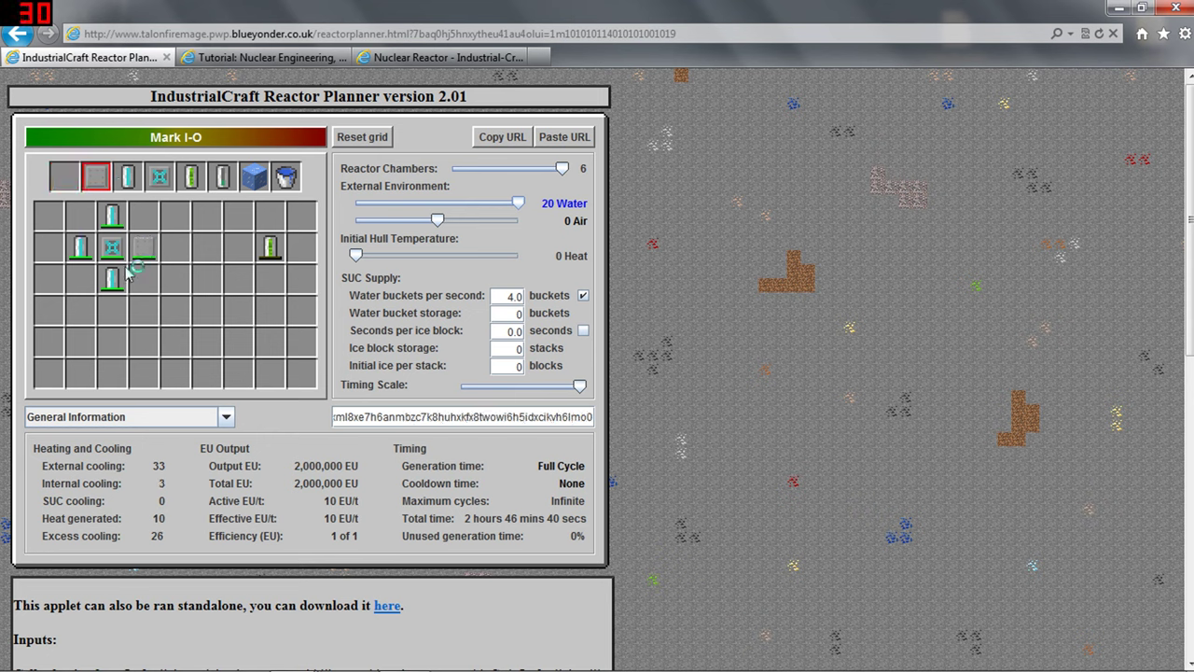
{"action": "left_click", "coordinate": [112, 279]}
{"action": "left_click", "coordinate": [81, 249]}
{"action": "left_click", "coordinate": [112, 216]}
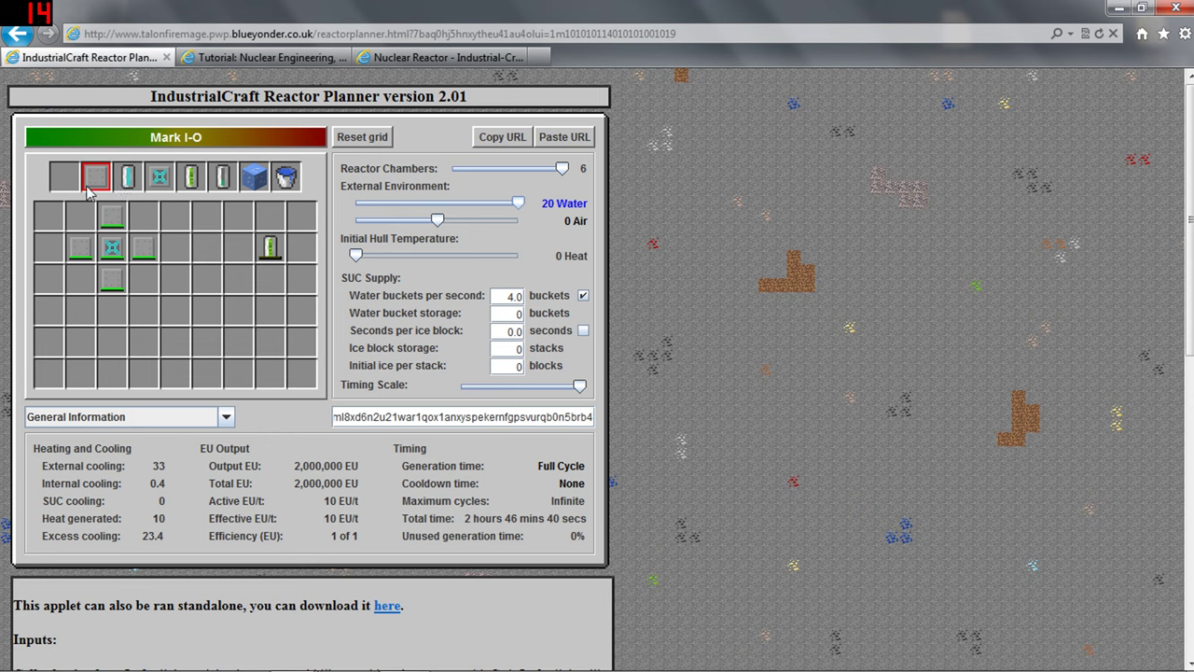
Swap the four platings back to coolant cells above, left, below and right
{"action": "left_click", "coordinate": [126, 178]}
{"action": "left_click", "coordinate": [112, 217]}
{"action": "left_click", "coordinate": [81, 248]}
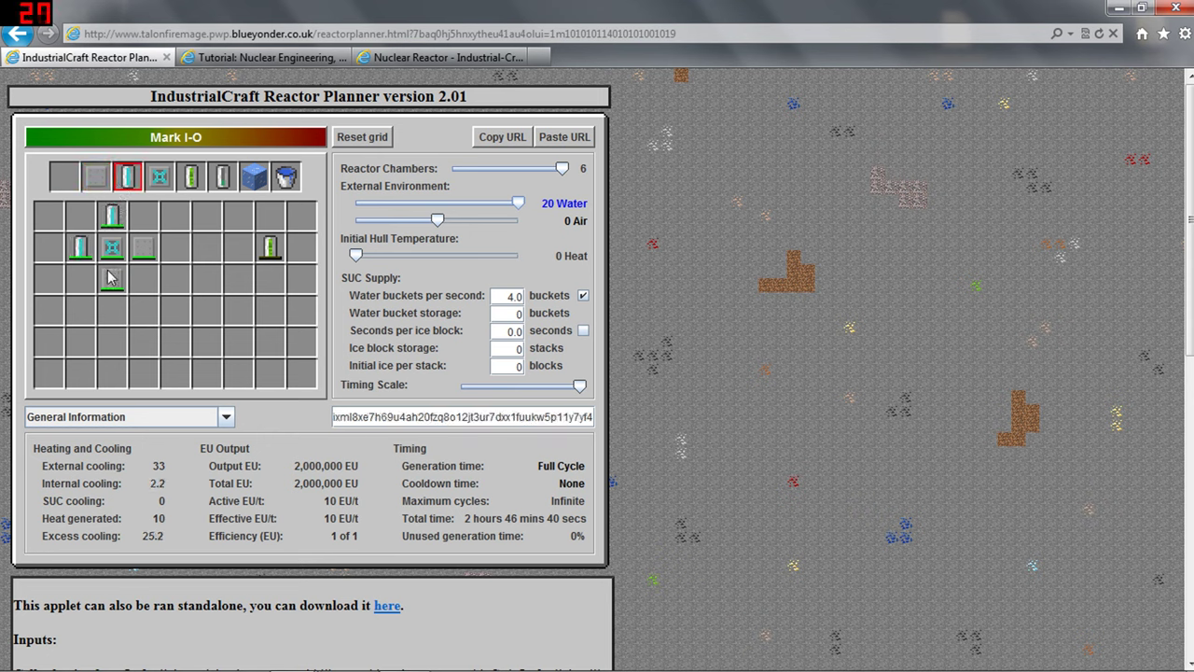
{"action": "left_click", "coordinate": [112, 278]}
{"action": "left_click", "coordinate": [143, 247]}
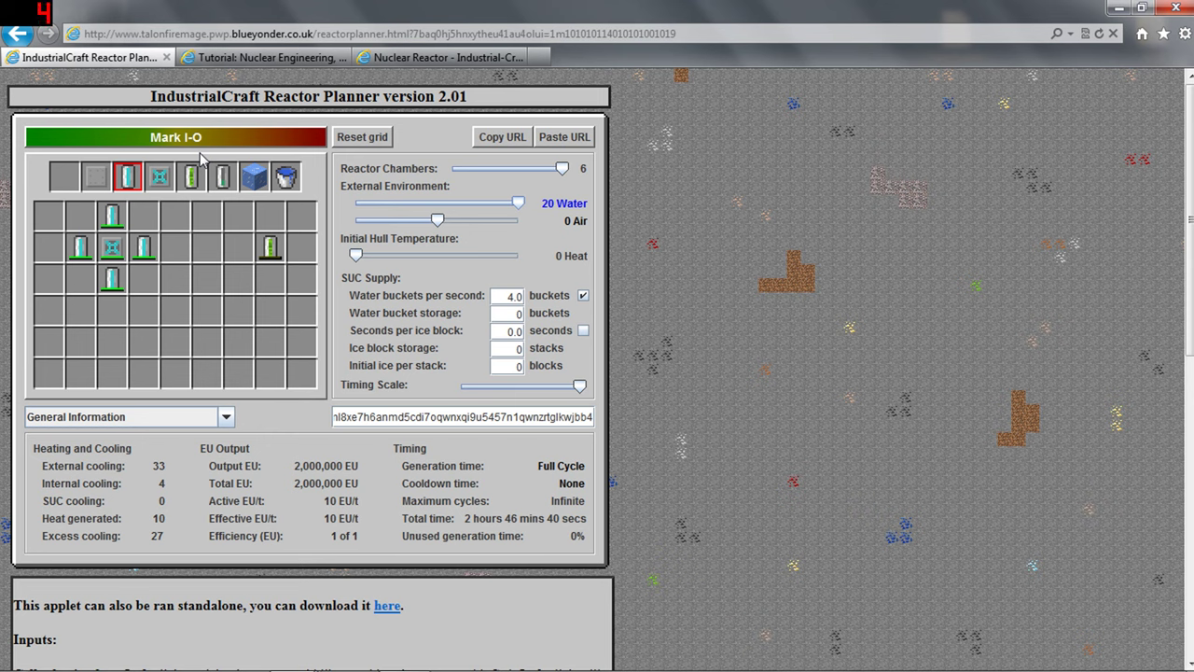
{"action": "left_click", "coordinate": [74, 175]}
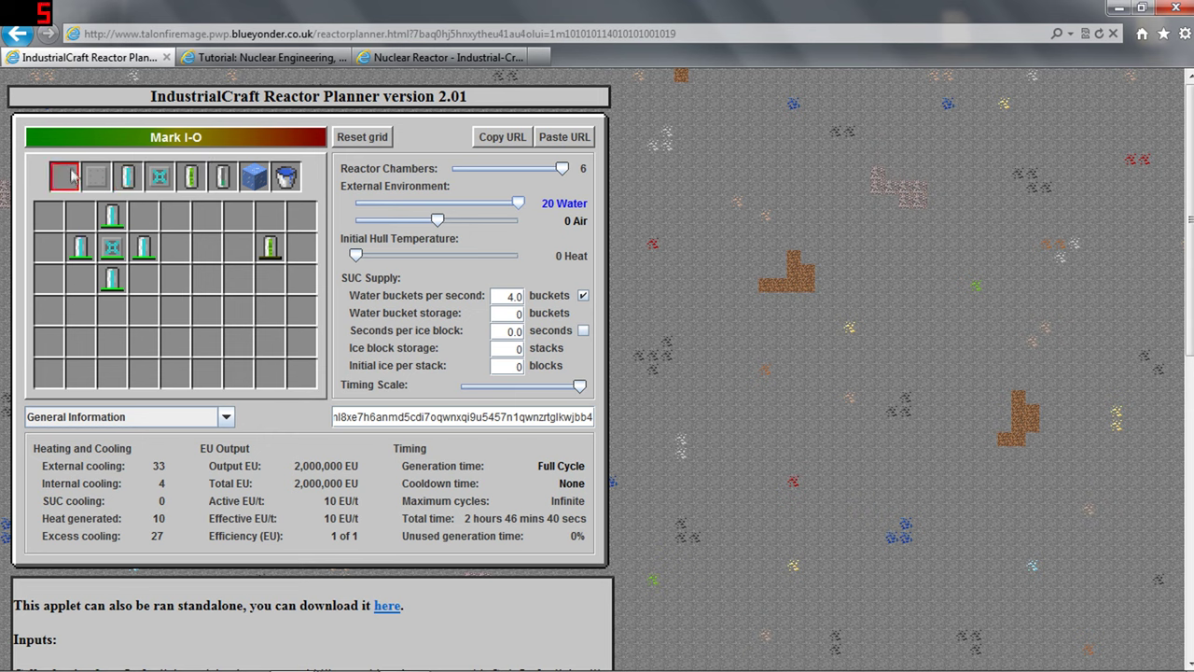
Erase the heat exchanger and its four surrounding coolant cells
{"action": "left_click", "coordinate": [112, 216]}
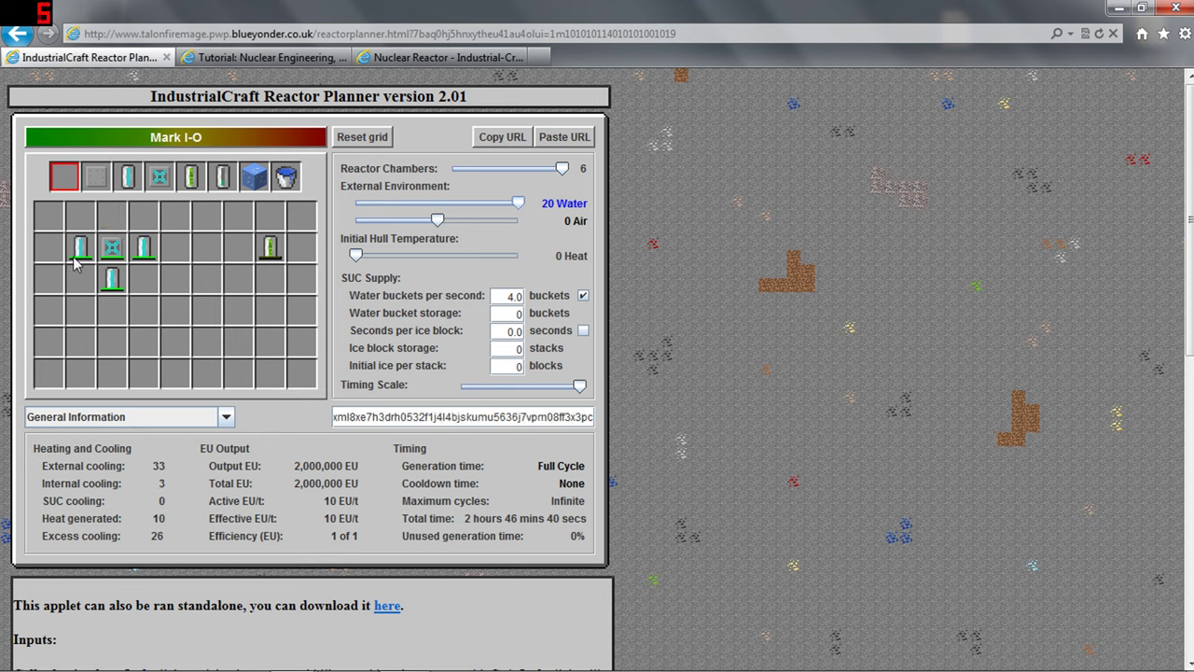
{"action": "left_click", "coordinate": [81, 248]}
{"action": "left_click", "coordinate": [111, 248]}
{"action": "left_click", "coordinate": [144, 247]}
{"action": "left_click", "coordinate": [113, 278]}
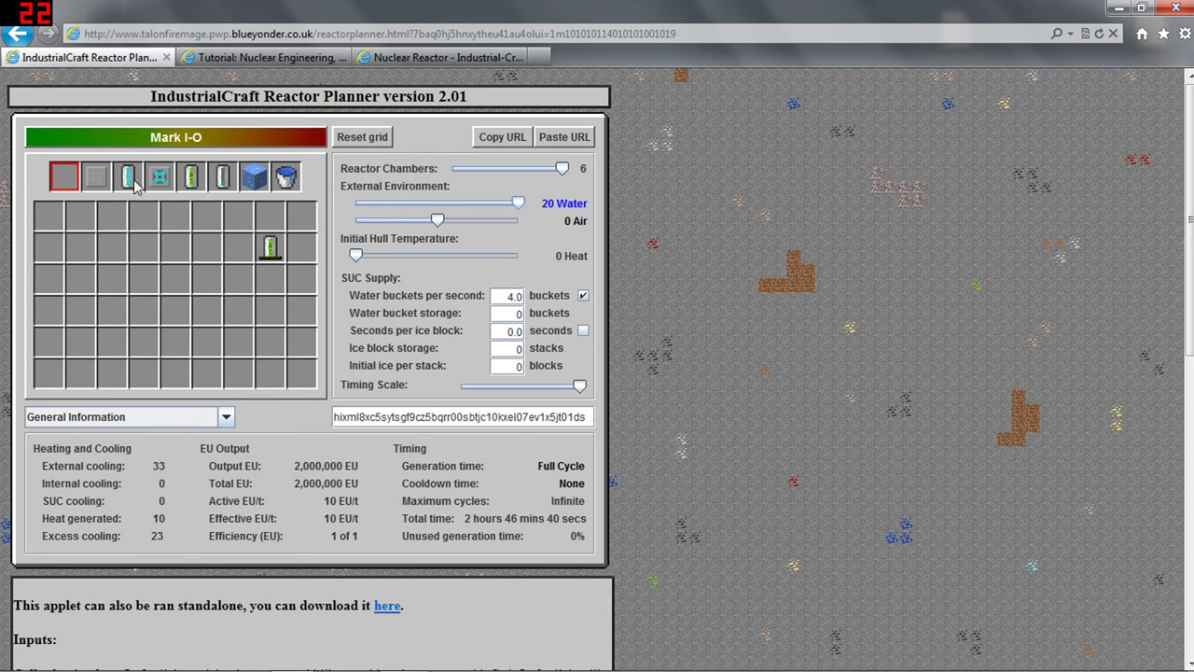
Stack a second uranium cell in column 8 and put a plating below both
{"action": "left_click", "coordinate": [190, 177]}
{"action": "left_click", "coordinate": [271, 217]}
{"action": "left_click", "coordinate": [105, 176]}
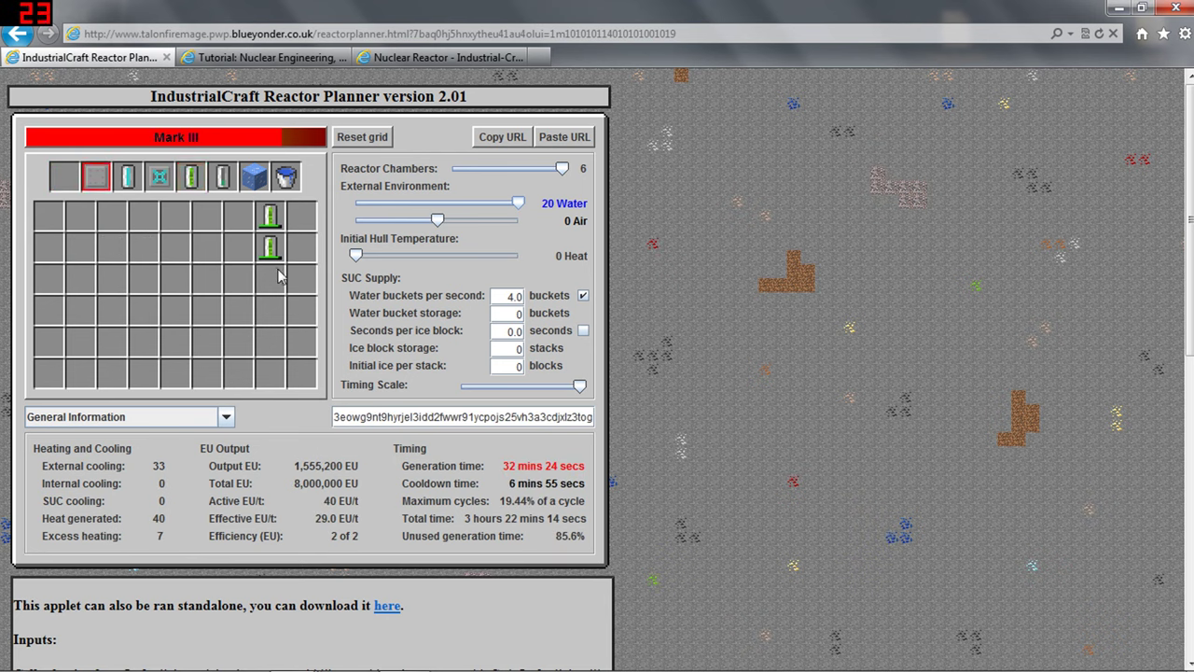
{"action": "left_click", "coordinate": [269, 277]}
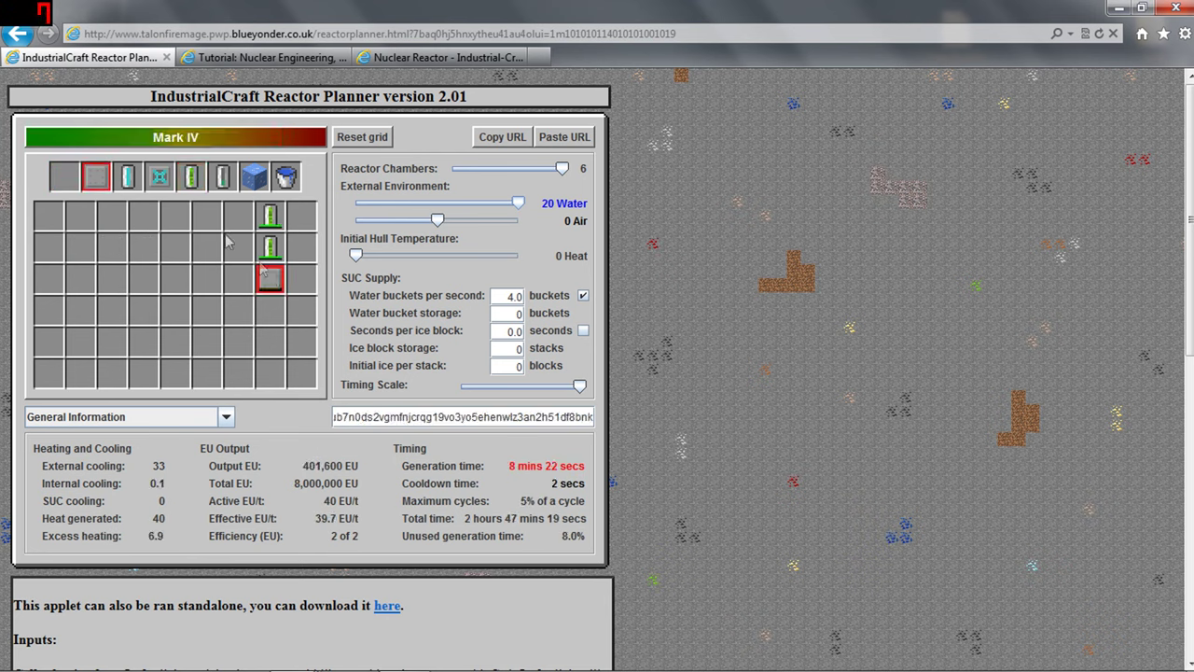
{"action": "left_click", "coordinate": [130, 176]}
{"action": "left_click", "coordinate": [270, 277]}
{"action": "left_click", "coordinate": [99, 177]}
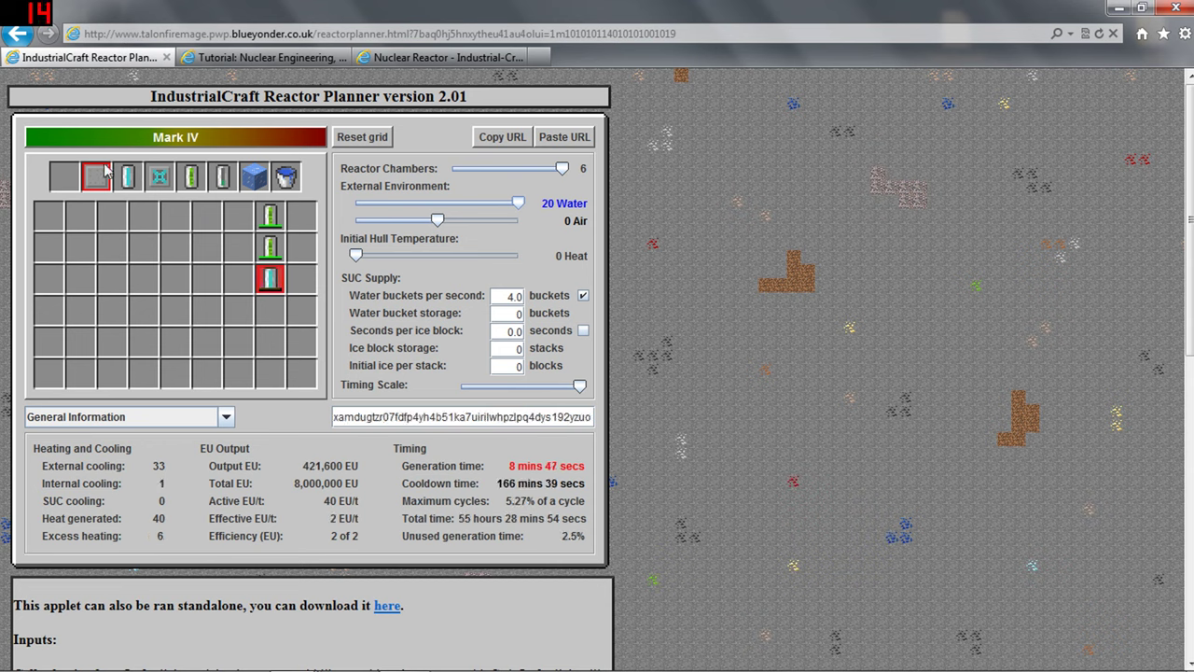
{"action": "left_click", "coordinate": [270, 277]}
Place coolant cells left of, below and right of the plating
{"action": "left_click", "coordinate": [130, 177]}
{"action": "left_click", "coordinate": [239, 278]}
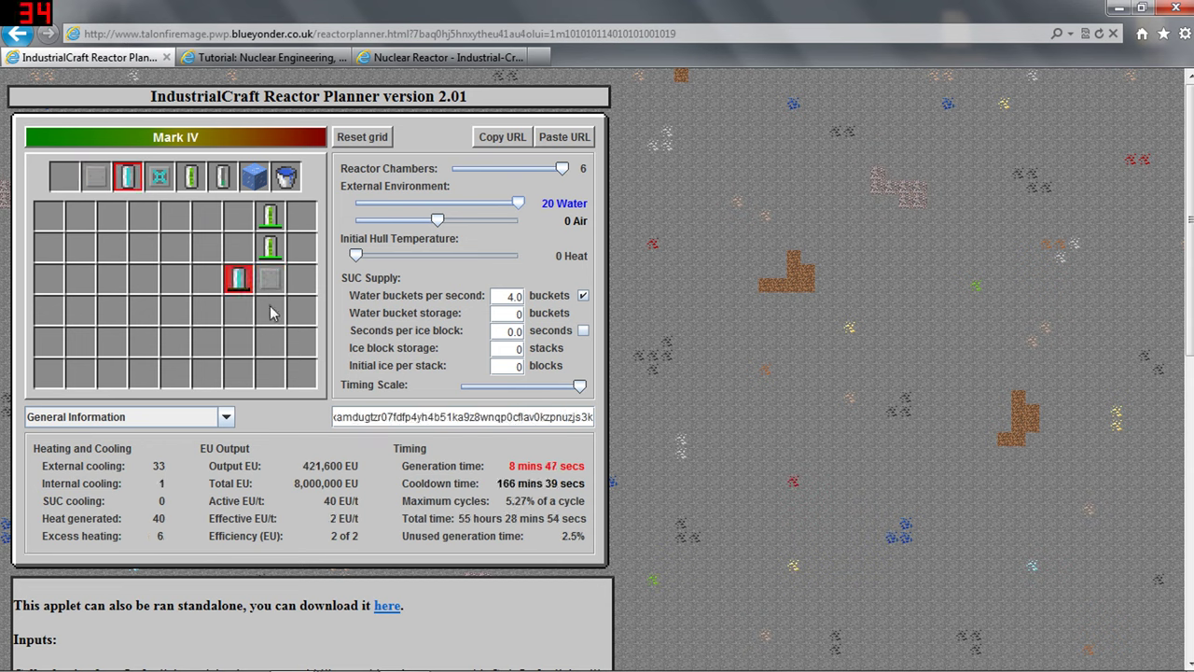
{"action": "left_click", "coordinate": [270, 309]}
{"action": "left_click", "coordinate": [301, 278]}
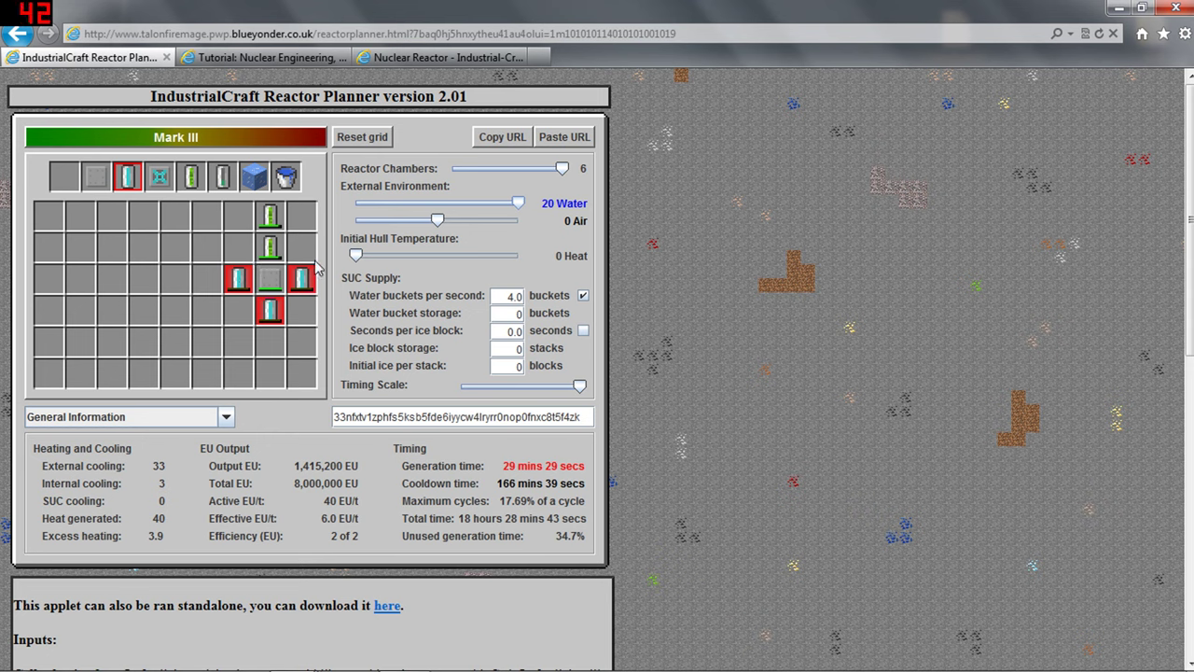
Turn the lower coolant cell into a second plating and ring it with coolant cells
{"action": "left_click", "coordinate": [97, 177]}
{"action": "left_click", "coordinate": [270, 310]}
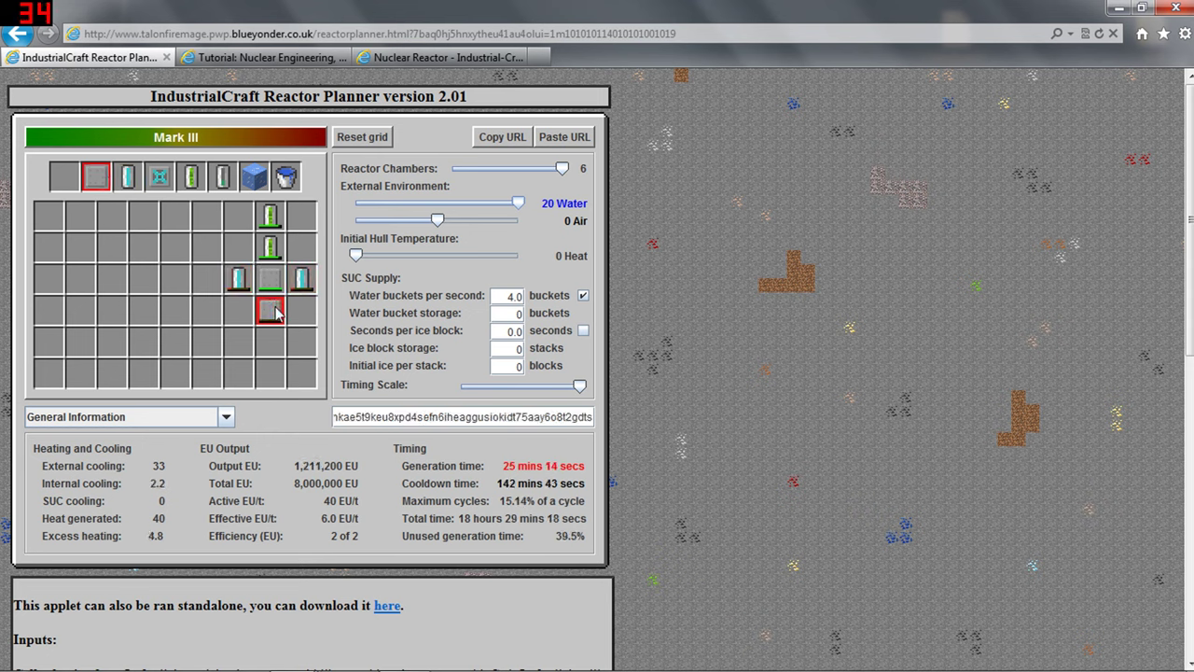
{"action": "left_click", "coordinate": [128, 177]}
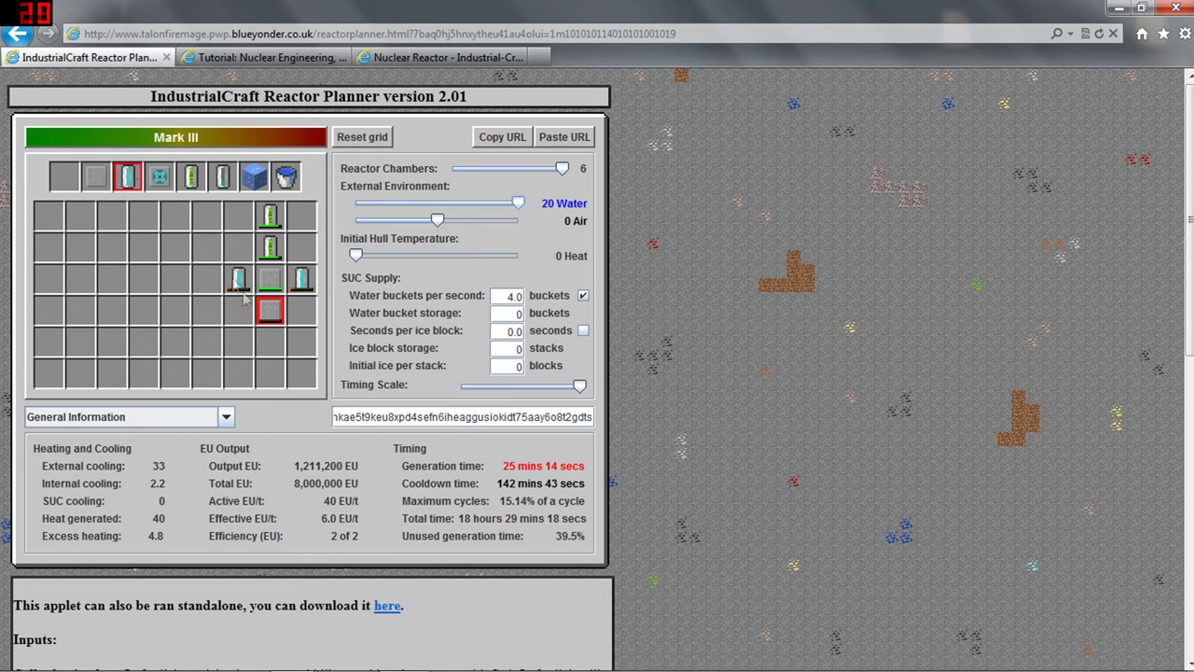
{"action": "left_click", "coordinate": [239, 310]}
{"action": "left_click", "coordinate": [270, 341]}
{"action": "left_click", "coordinate": [302, 310]}
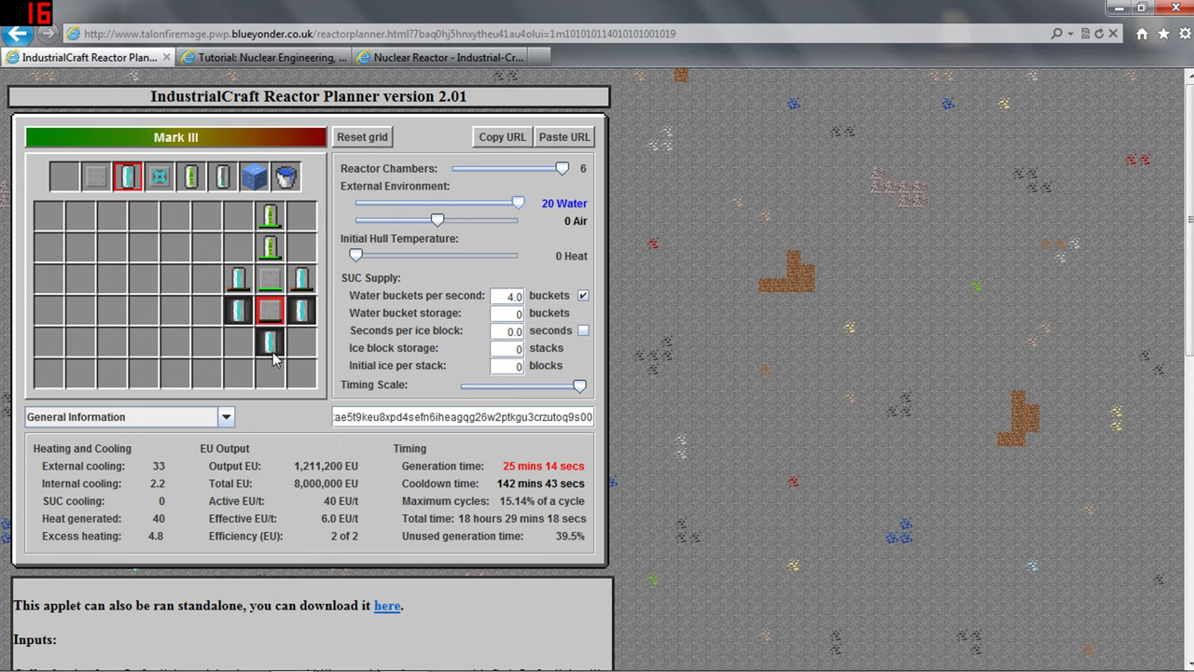
Replace the bottom coolant cell in column 8 with an Integrated Reactor Plating
{"action": "left_click", "coordinate": [66, 172]}
{"action": "left_click", "coordinate": [87, 175]}
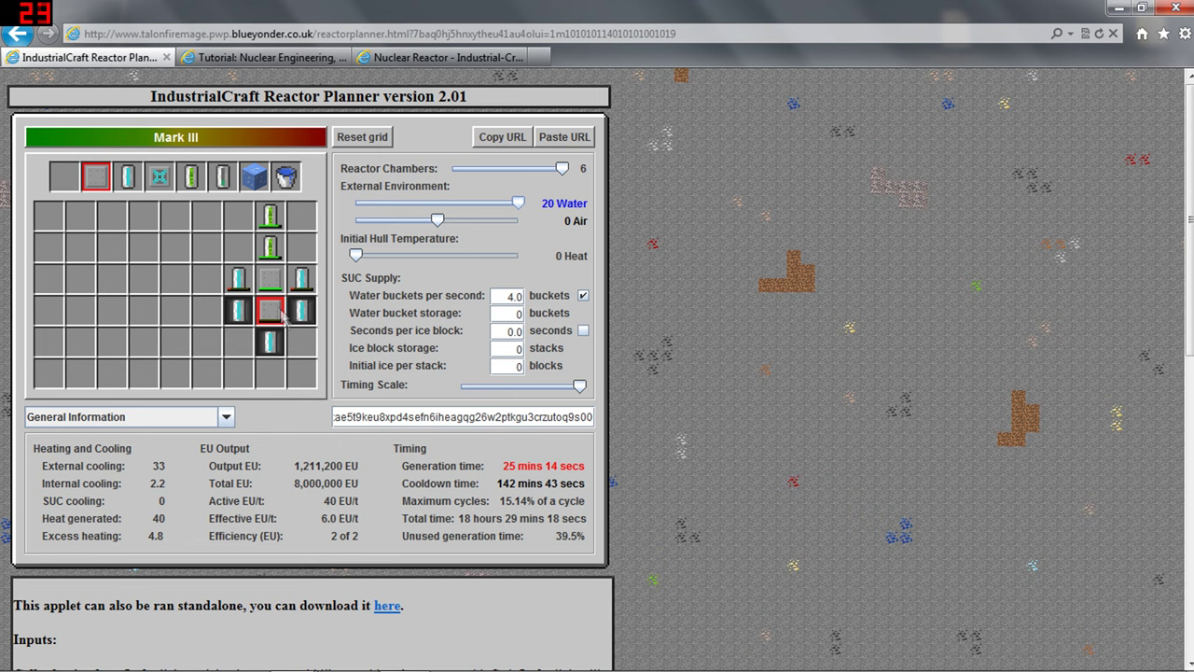
{"action": "left_click", "coordinate": [278, 341]}
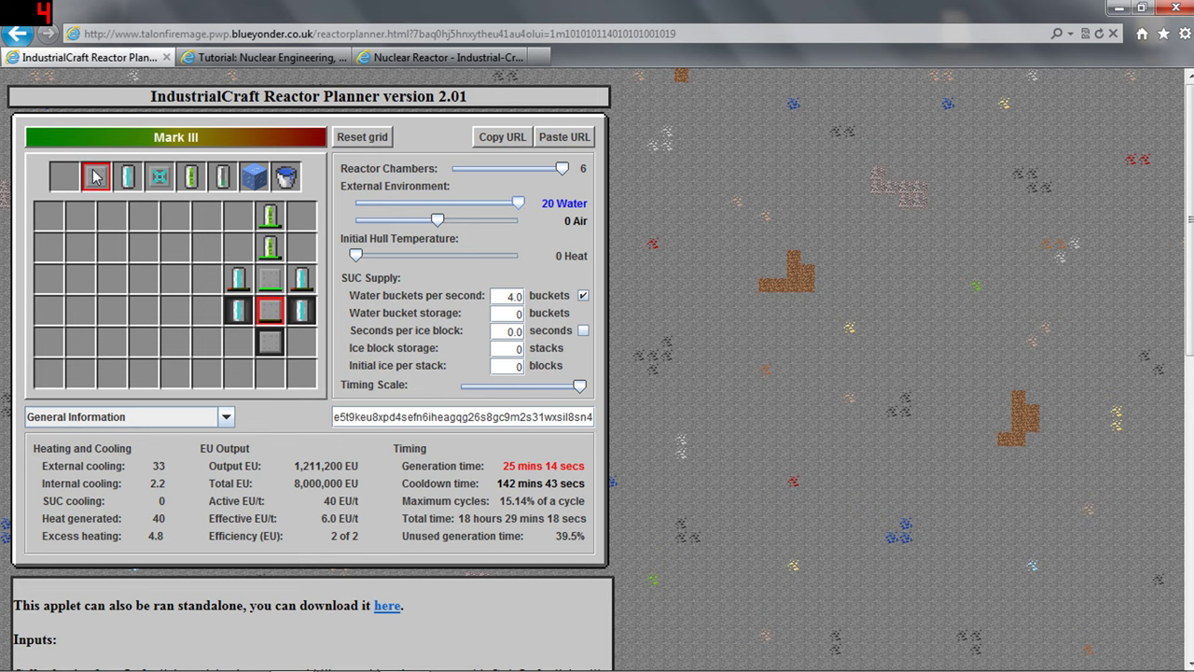
{"action": "left_click", "coordinate": [63, 175]}
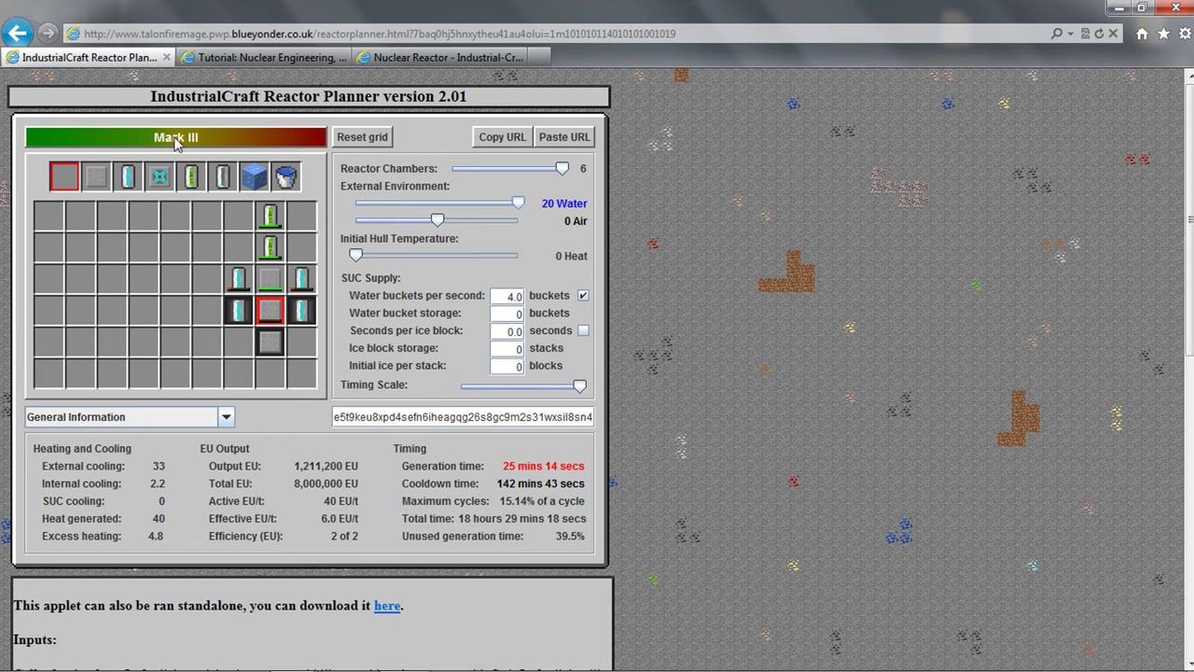
Remove the two top uranium cells from the grid
{"action": "left_click", "coordinate": [271, 216]}
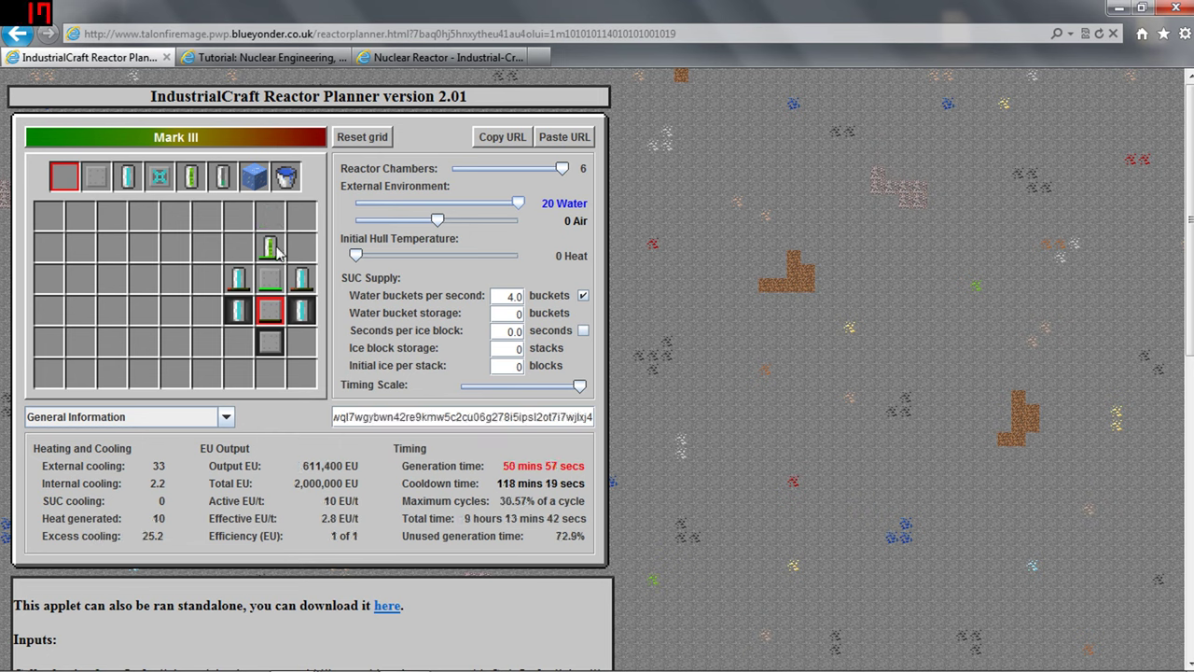
{"action": "left_click", "coordinate": [274, 248]}
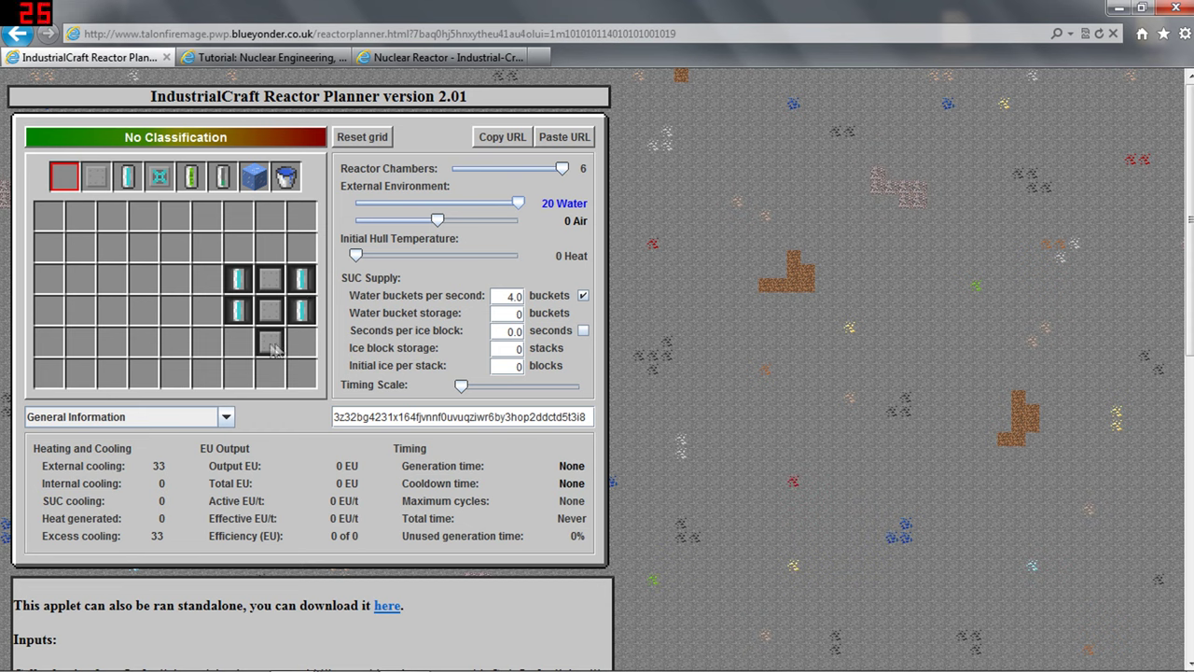
{"action": "scroll", "coordinate": [257, 263], "scroll_direction": "down", "scroll_amount": 4}
Place a single uranium cell in the row 3 centre slot between the coolant cells
{"action": "left_click", "coordinate": [269, 278]}
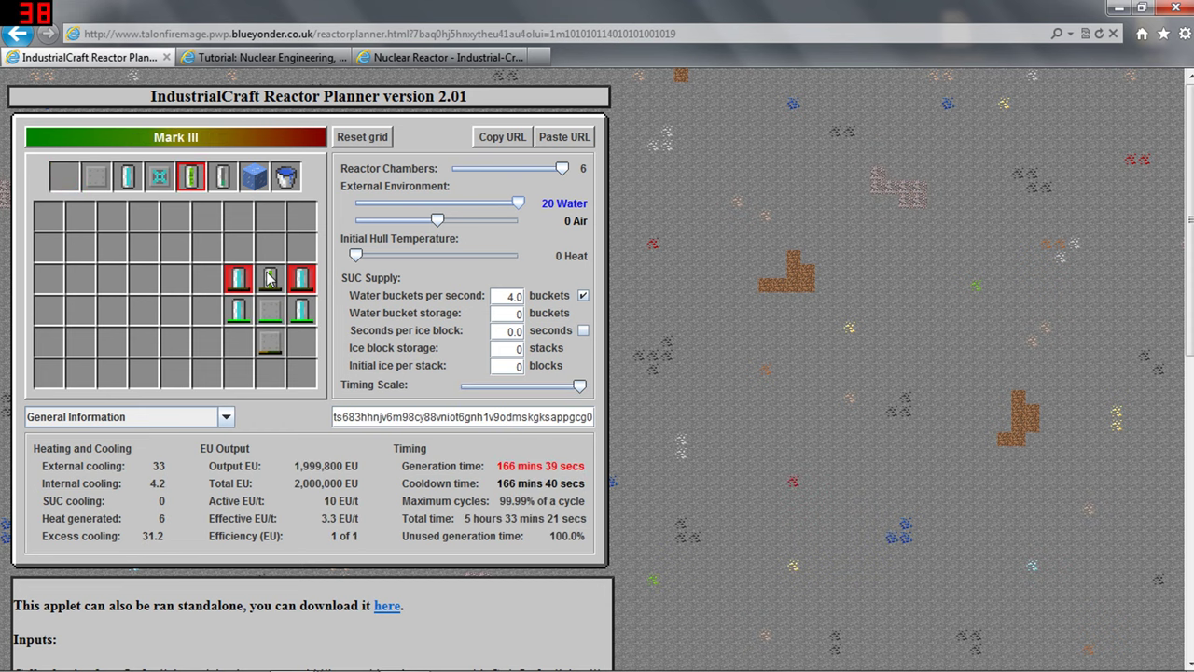
{"action": "scroll", "coordinate": [271, 280], "scroll_direction": "up", "scroll_amount": 4}
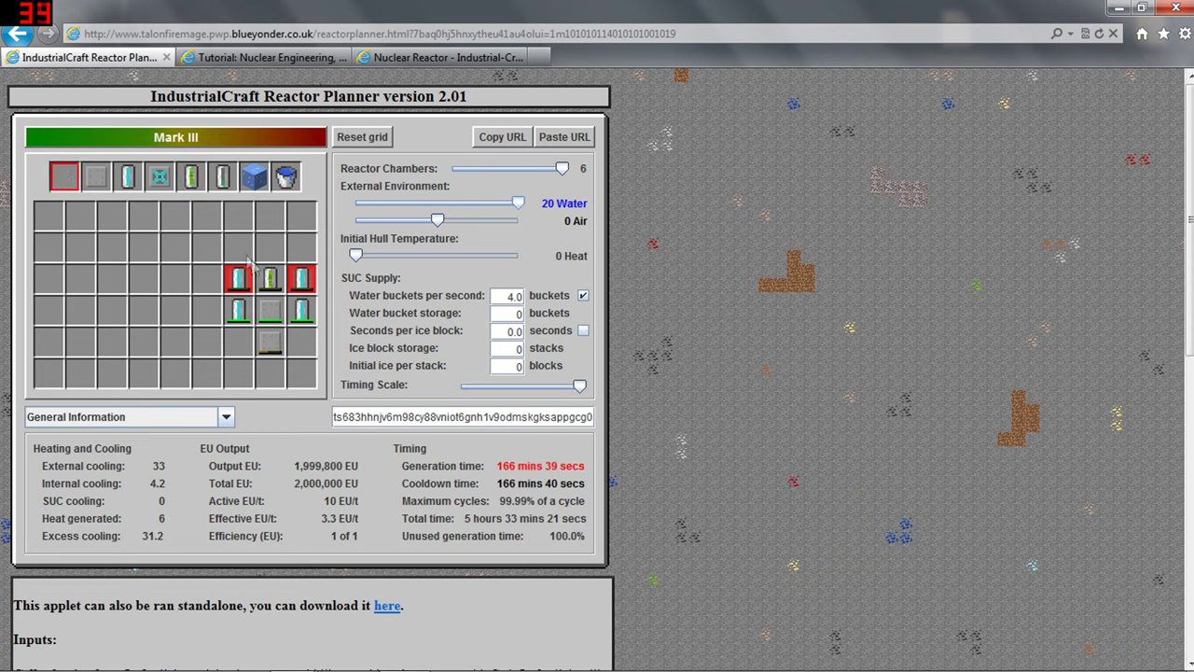
{"action": "left_click", "coordinate": [274, 284]}
{"action": "scroll", "coordinate": [268, 291], "scroll_direction": "down", "scroll_amount": 4}
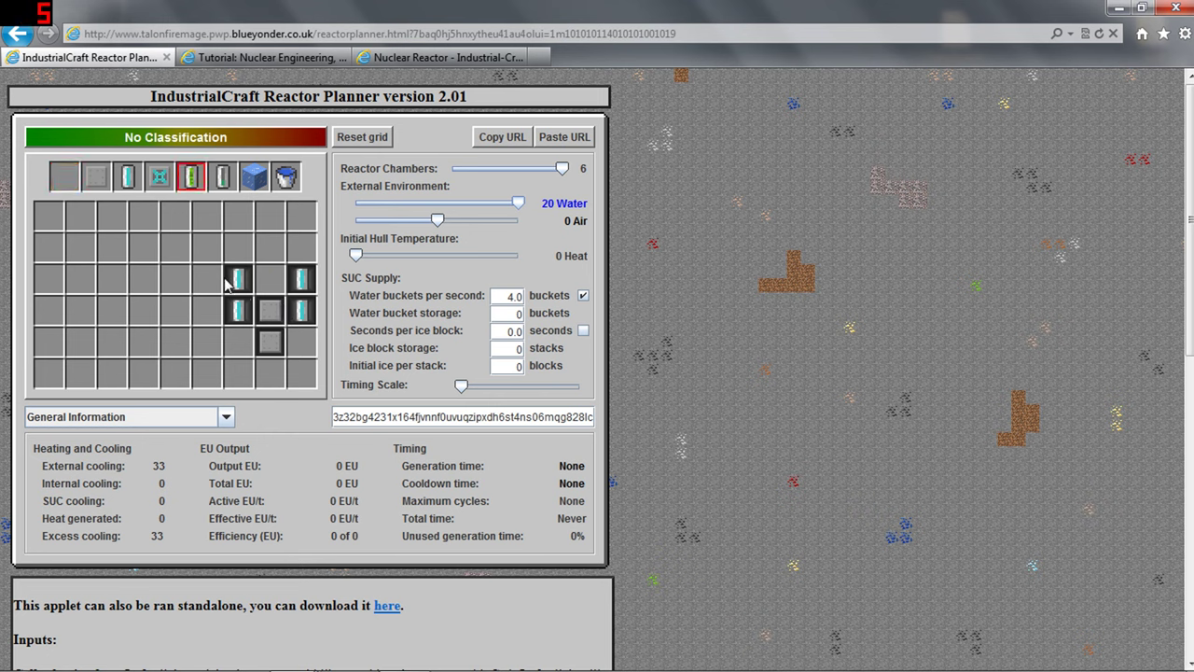
{"action": "left_click", "coordinate": [275, 282]}
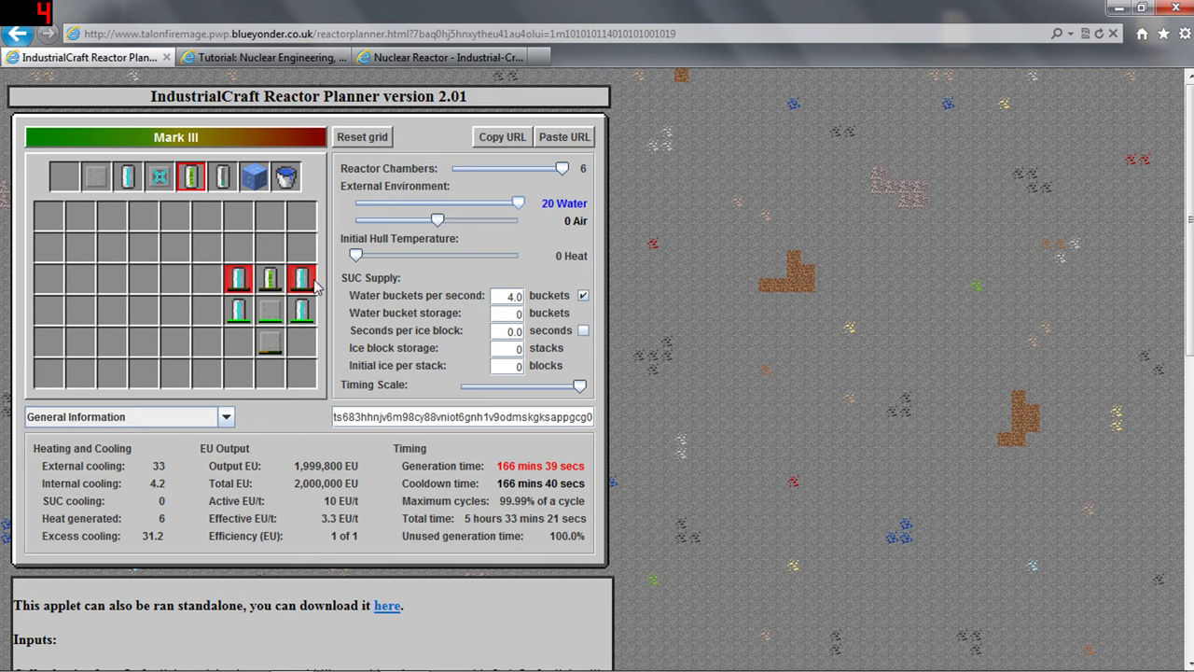
{"action": "left_click", "coordinate": [60, 186]}
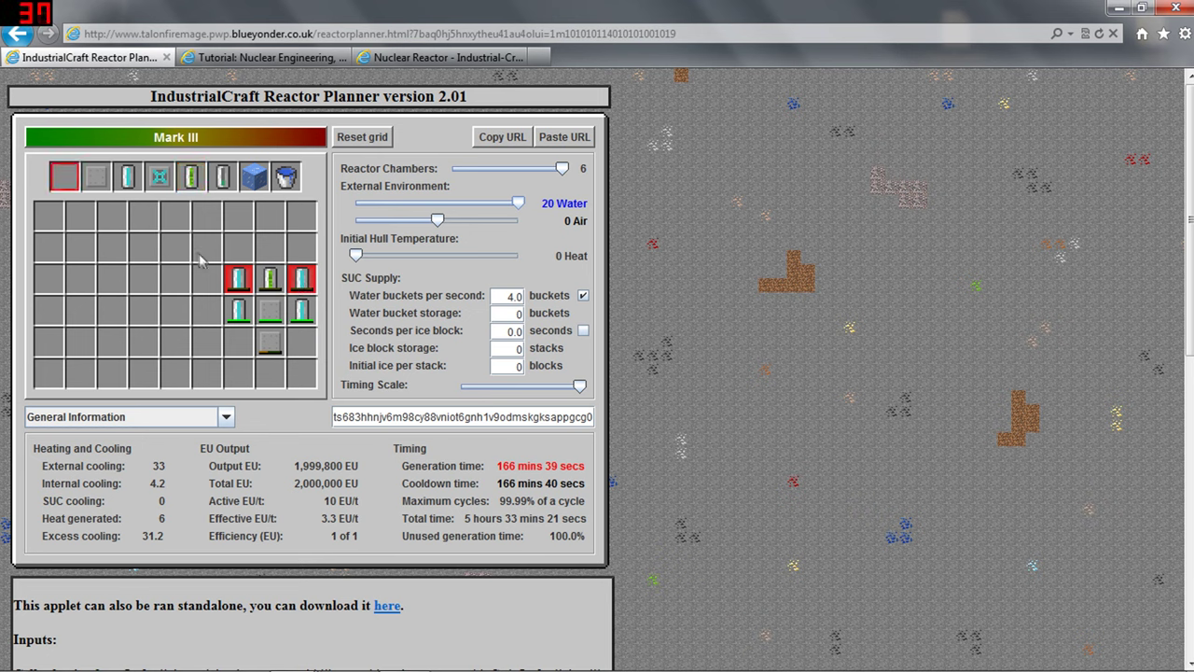
{"action": "left_click", "coordinate": [232, 287]}
{"action": "left_click", "coordinate": [299, 286]}
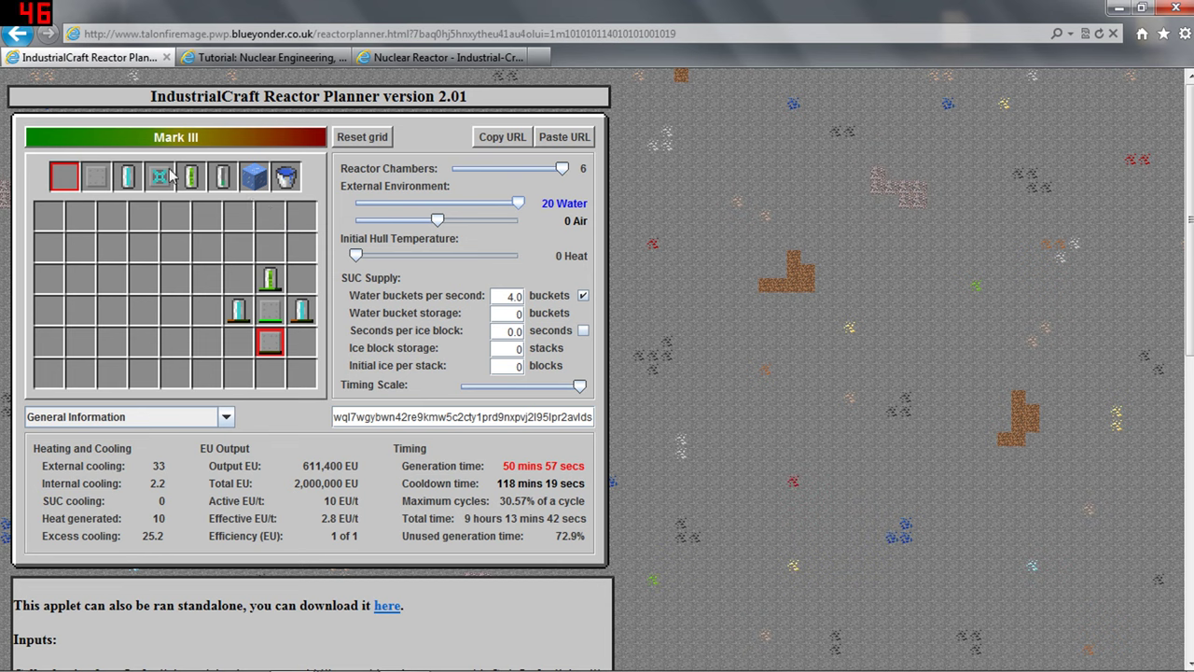
{"action": "left_click", "coordinate": [129, 178]}
{"action": "left_click", "coordinate": [238, 278]}
{"action": "left_click", "coordinate": [295, 275]}
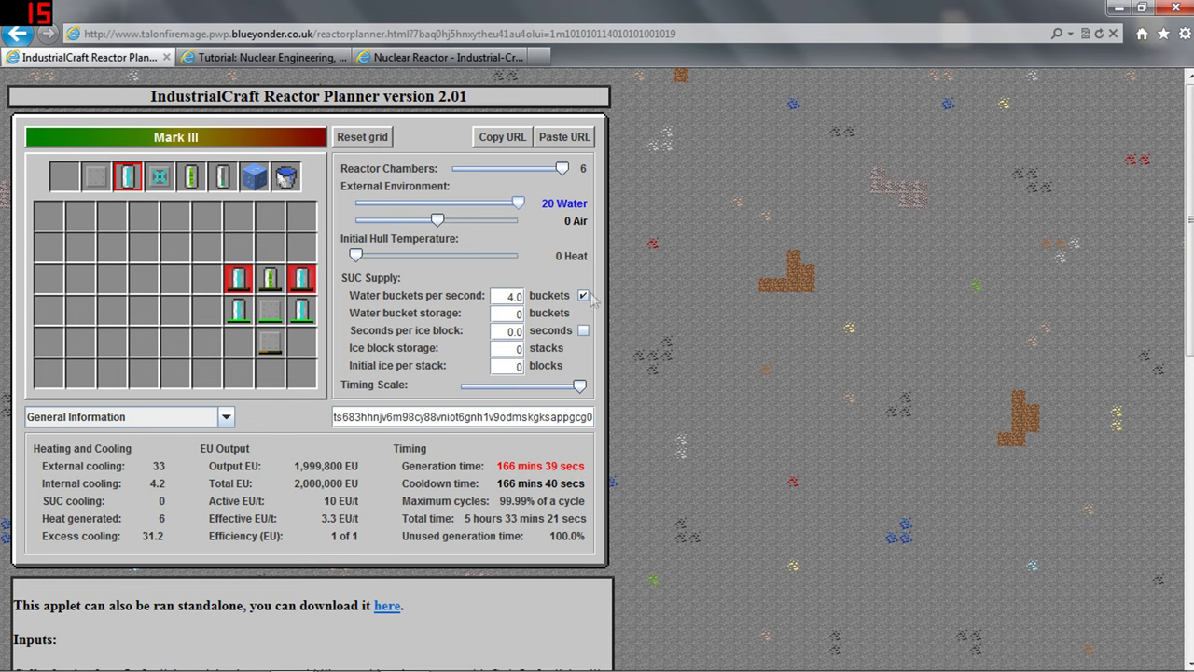
{"action": "left_click", "coordinate": [64, 175]}
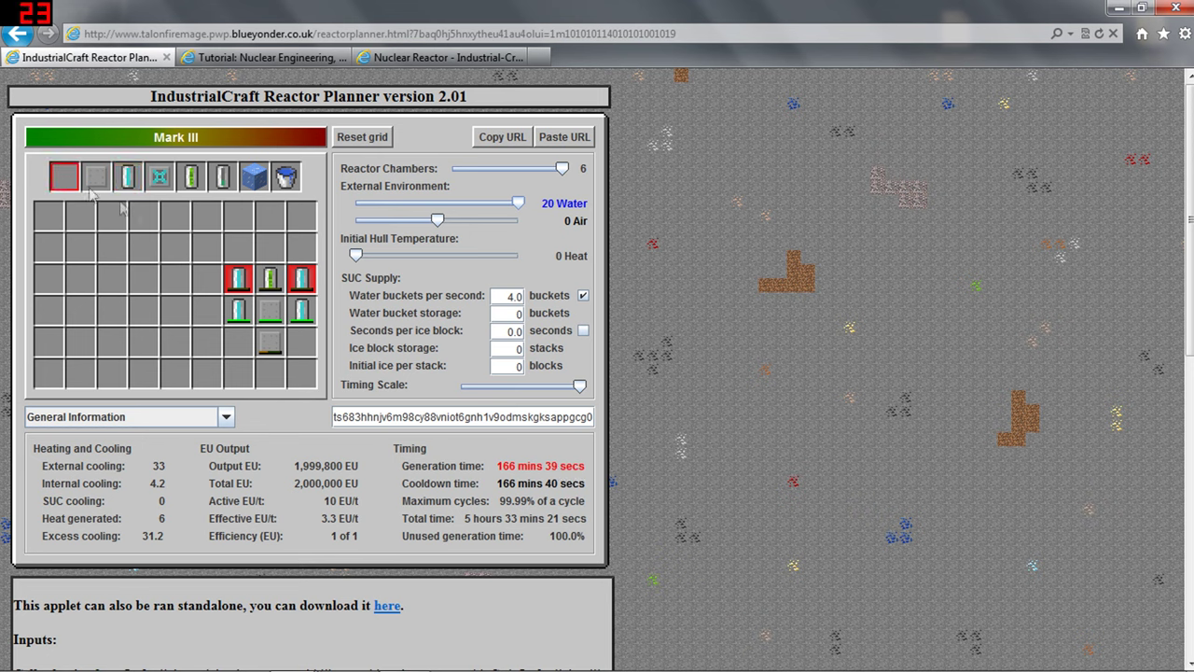
Remove the seven remaining cells and platings one by one, ending with the last plating
{"action": "left_click", "coordinate": [238, 278]}
{"action": "left_click", "coordinate": [238, 310]}
{"action": "left_click", "coordinate": [269, 279]}
{"action": "left_click", "coordinate": [301, 278]}
{"action": "left_click", "coordinate": [301, 310]}
{"action": "left_click", "coordinate": [269, 310]}
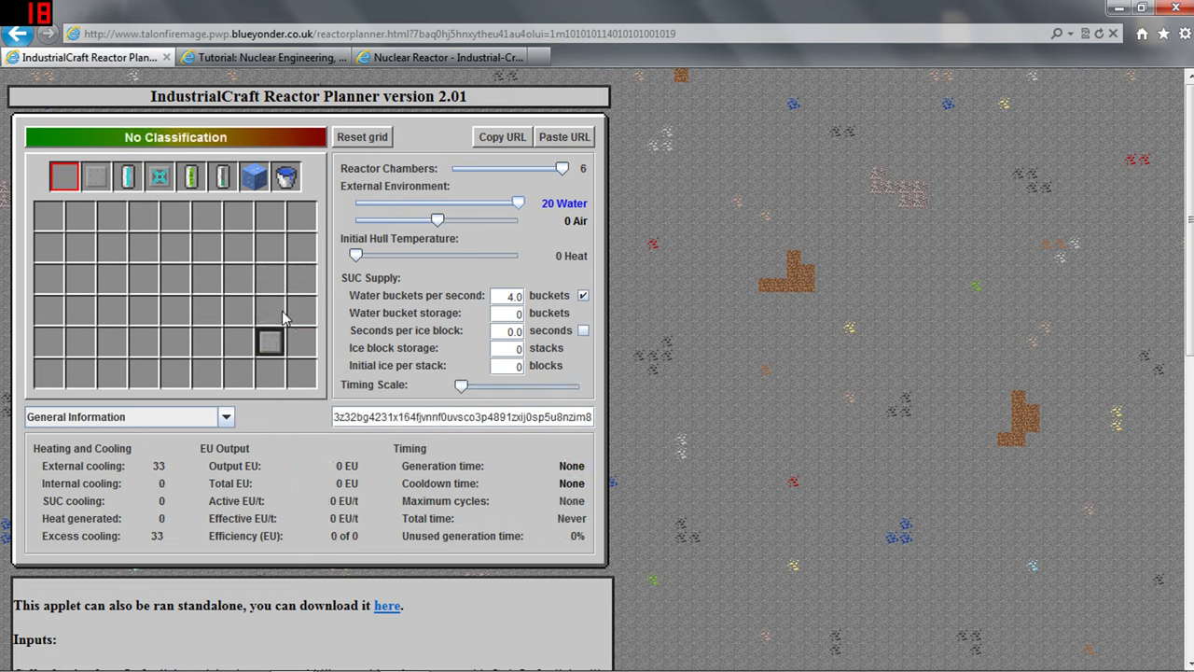
{"action": "left_click", "coordinate": [270, 341]}
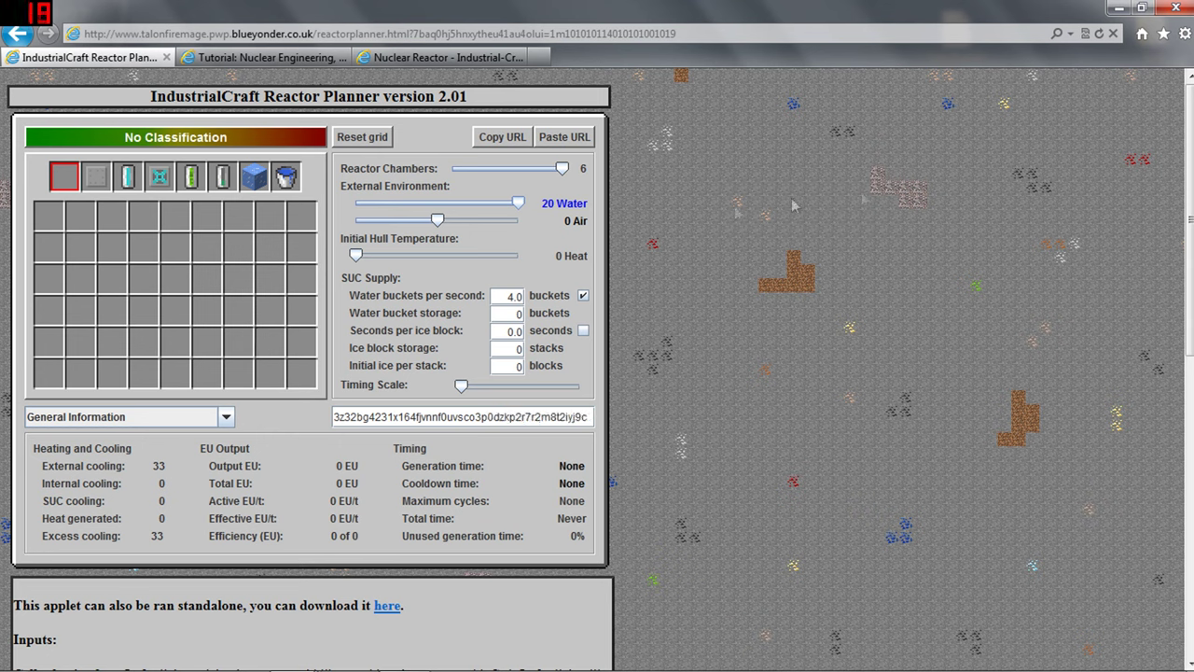